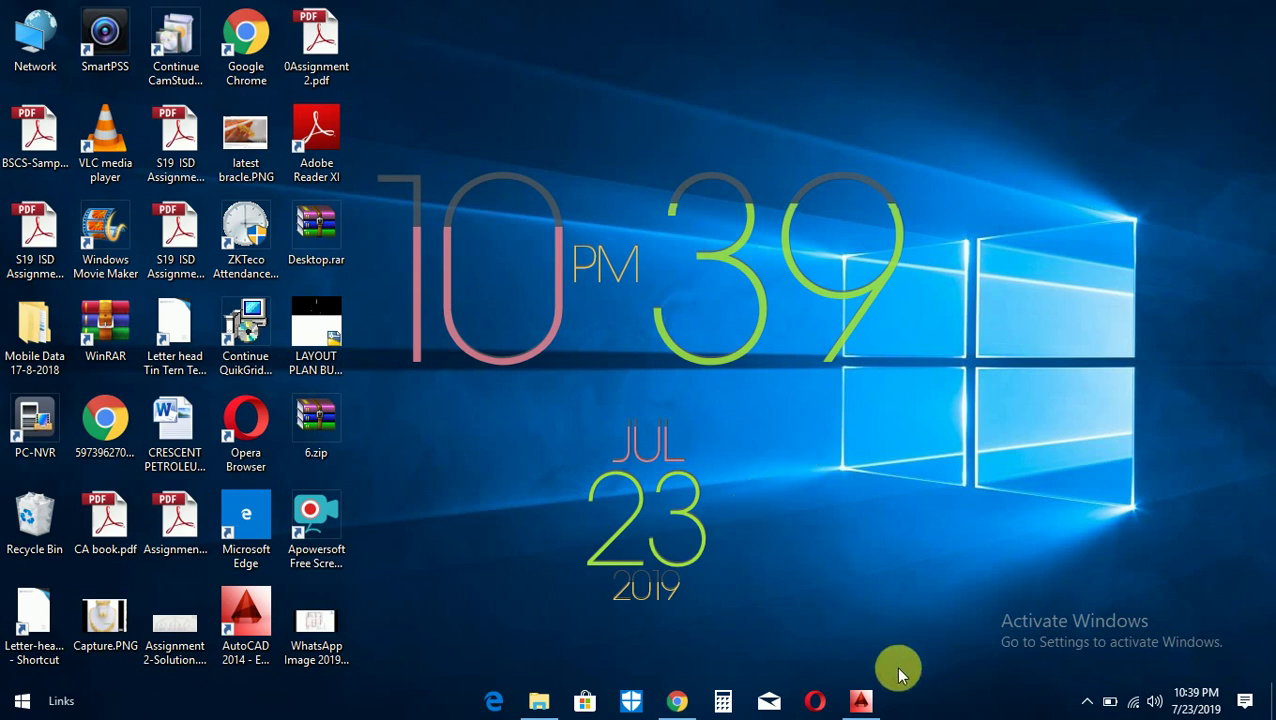
Restore the AutoCAD 2014 window from the taskbar
left_click(860, 698)
type("op")
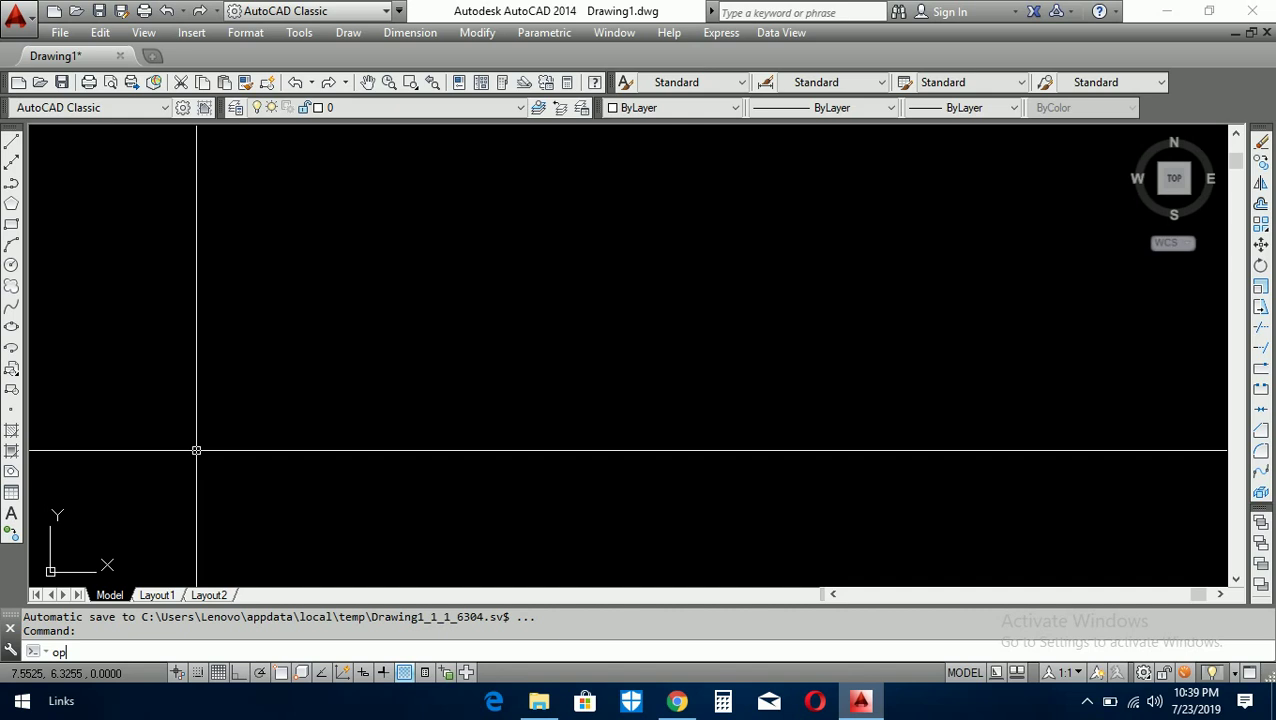
Open the X-SEC1.dwg drawing
type("en")
key("Return")
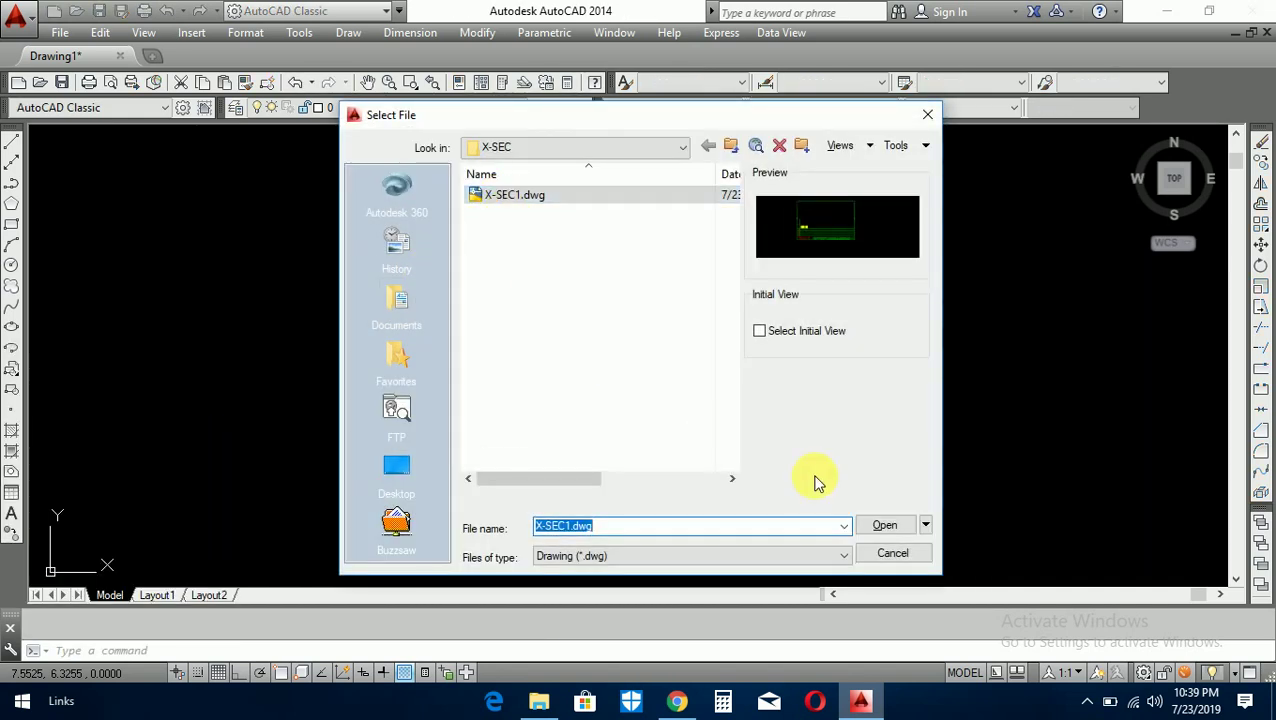
left_click(883, 533)
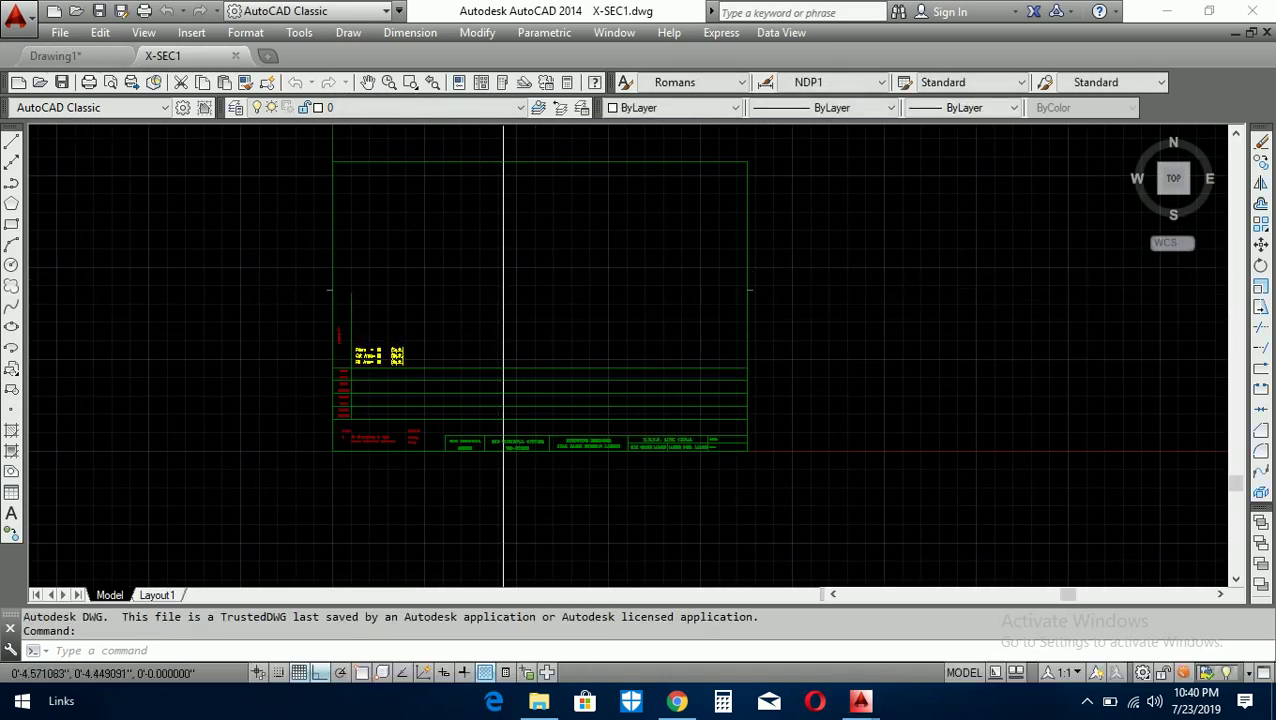
Switch off the grid on the X-SEC1 sheet and zoom in on it
left_click(299, 672)
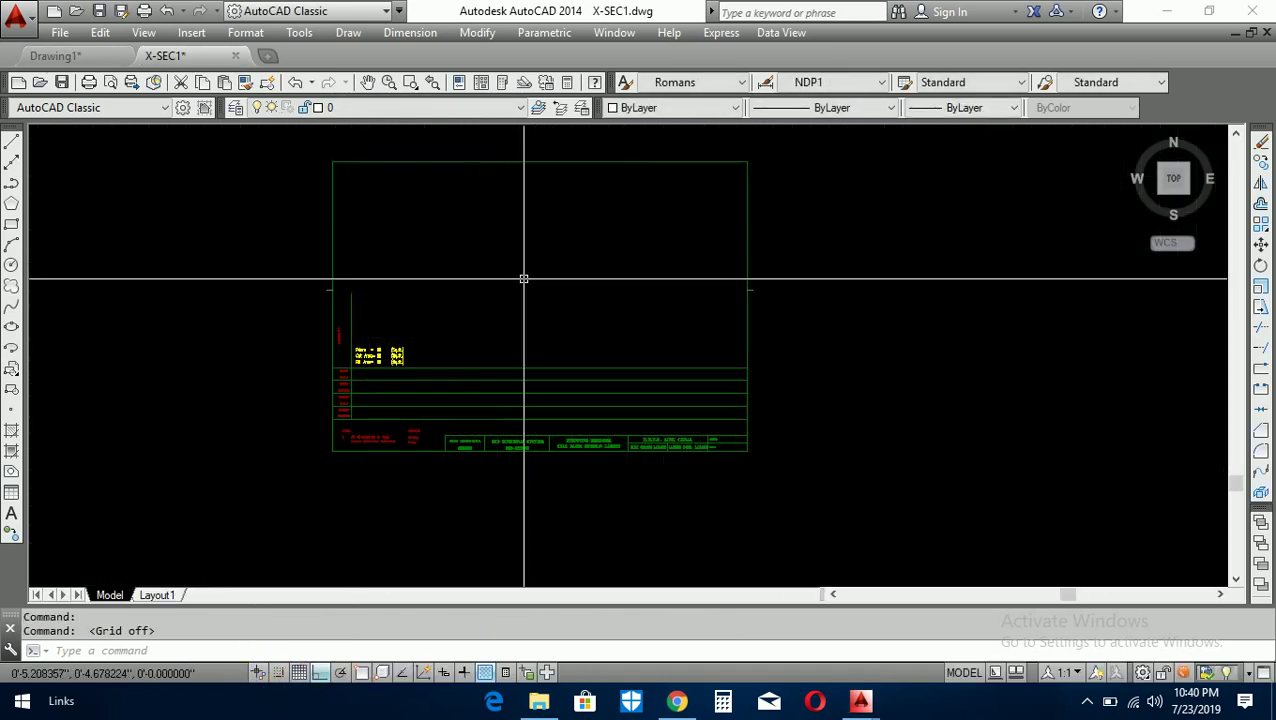
scroll(564, 218, "up", 2)
scroll(561, 285, "down", 2)
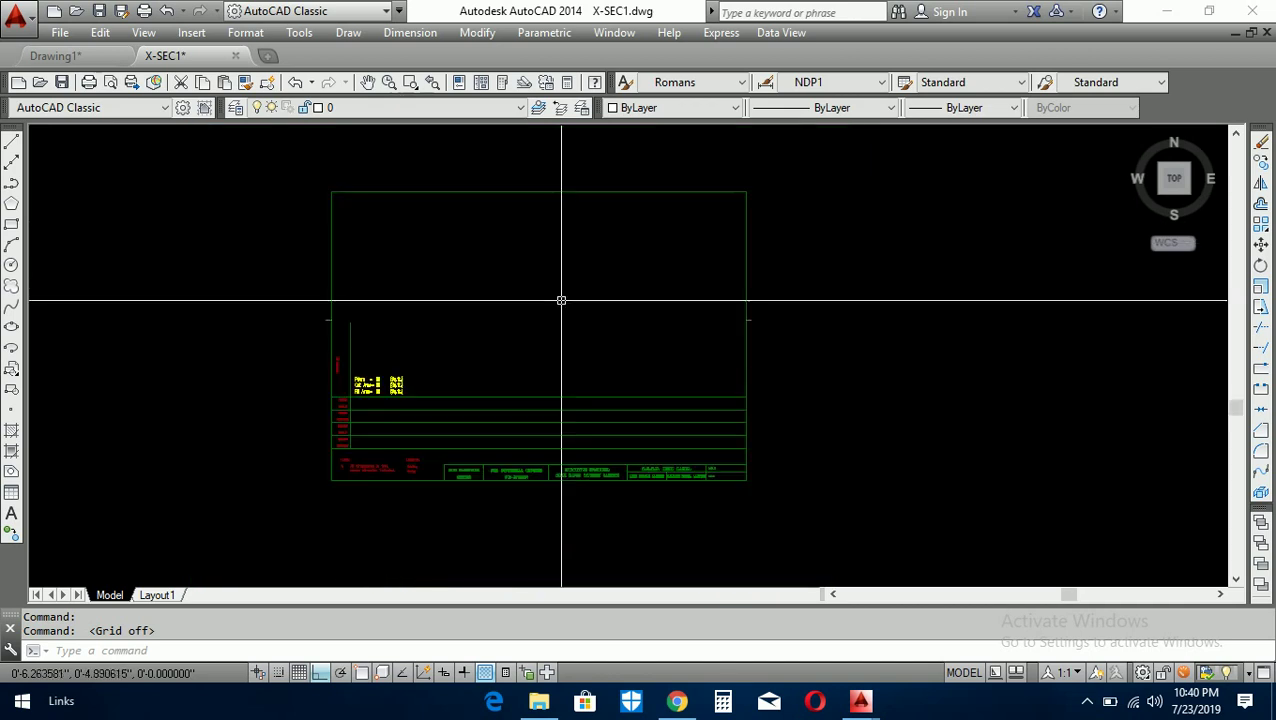
scroll(502, 213, "up", 2)
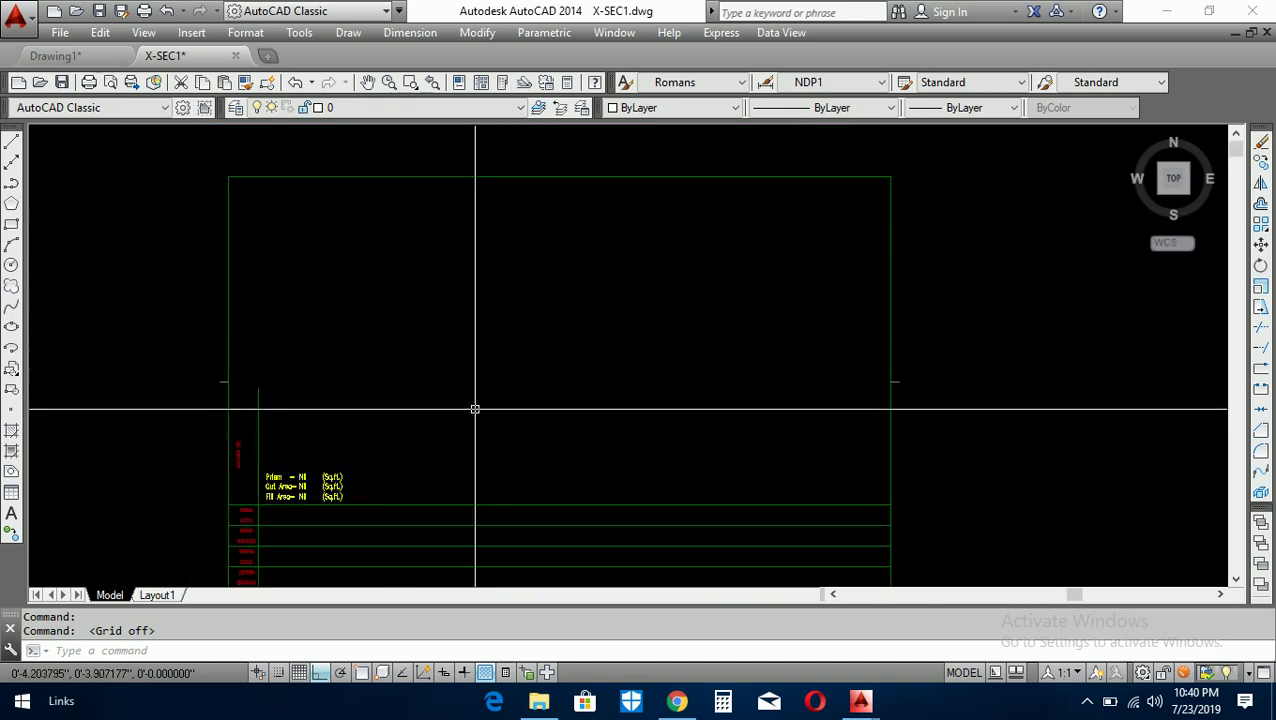
type("AP")
Load X-SEC1.LSP from F:\YOUTUBE DATA\1-Shared Vedio\X-SEC
key("Return")
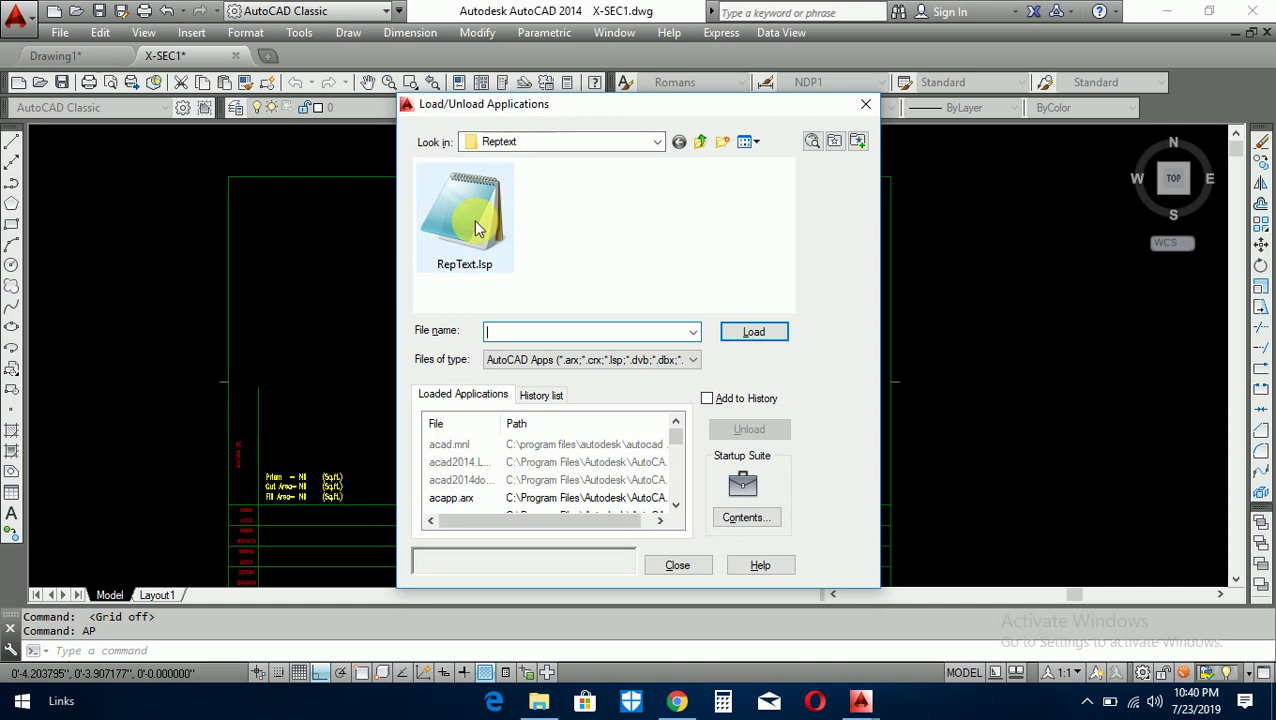
left_click(600, 150)
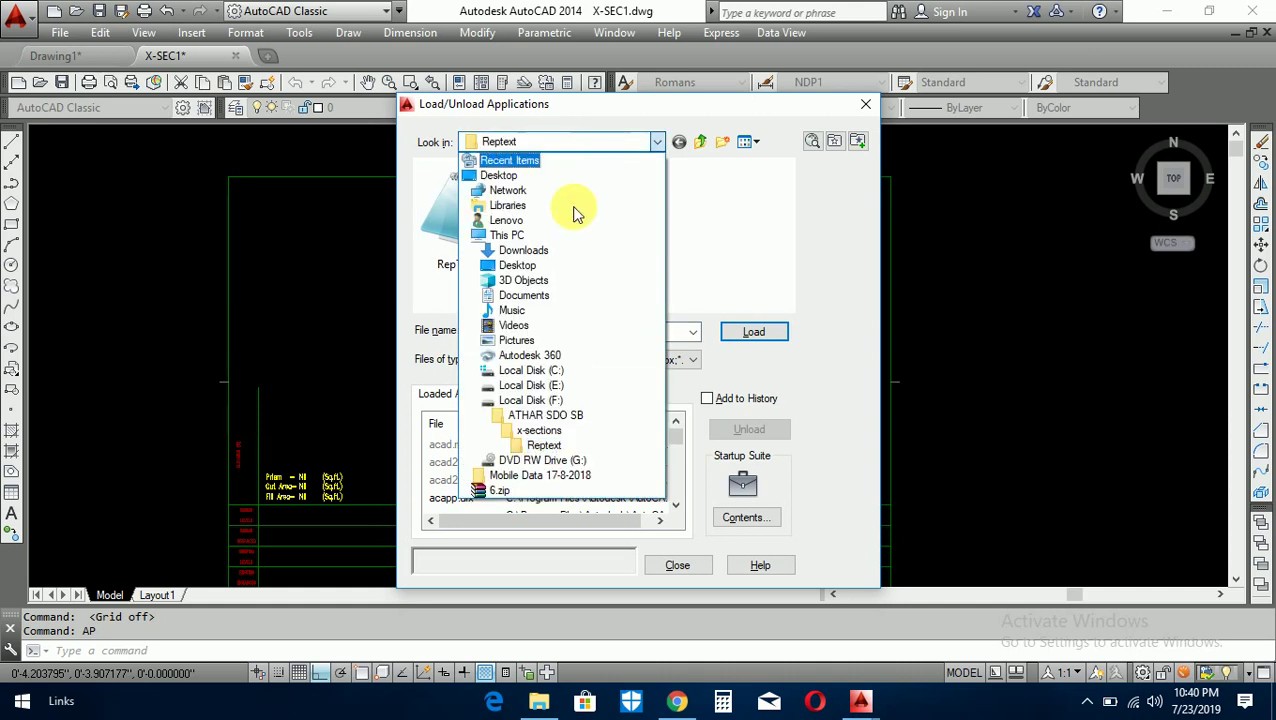
left_click(550, 476)
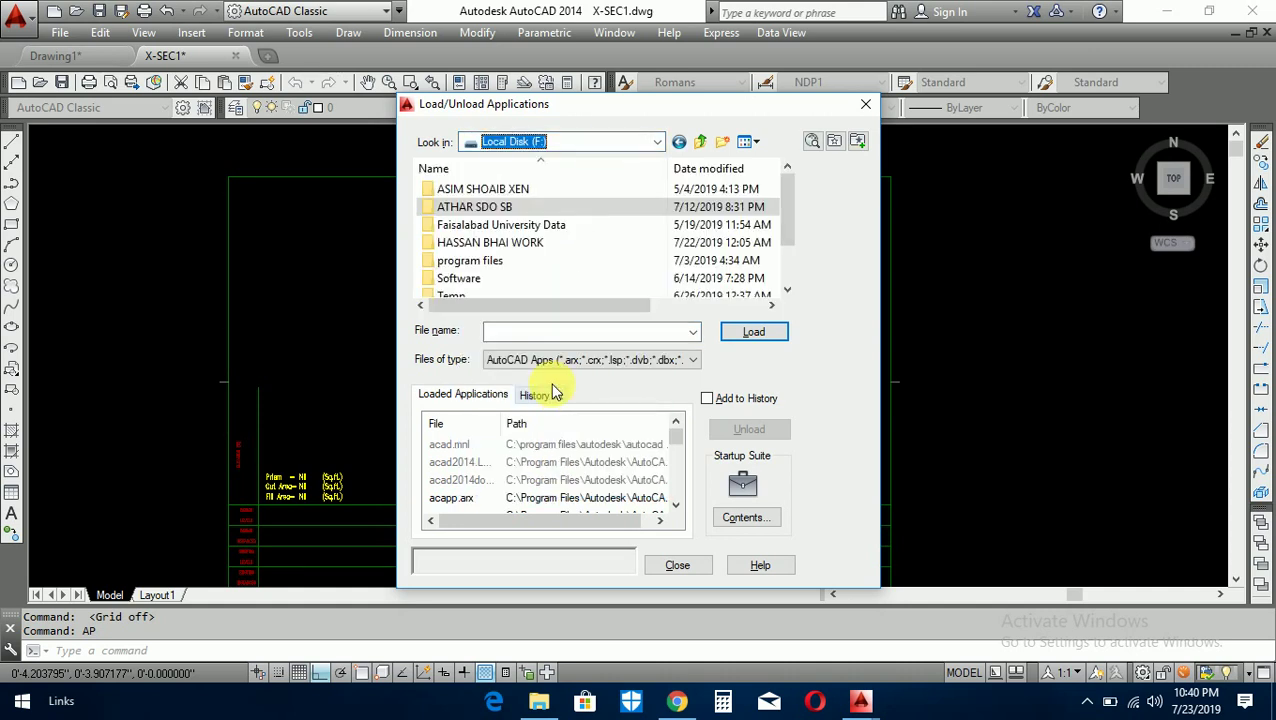
left_click(487, 260)
scroll(486, 266, "down", 1)
double_click(480, 280)
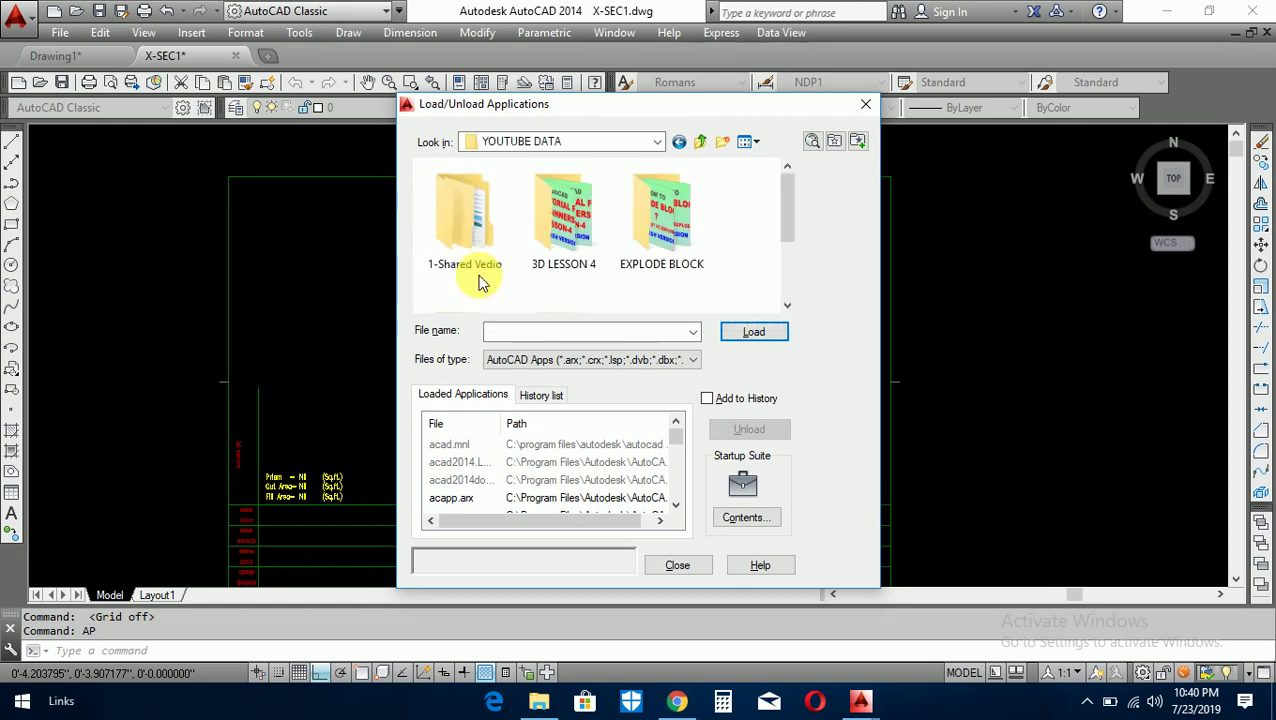
double_click(456, 192)
scroll(478, 250, "down", 3)
scroll(477, 249, "down", 5)
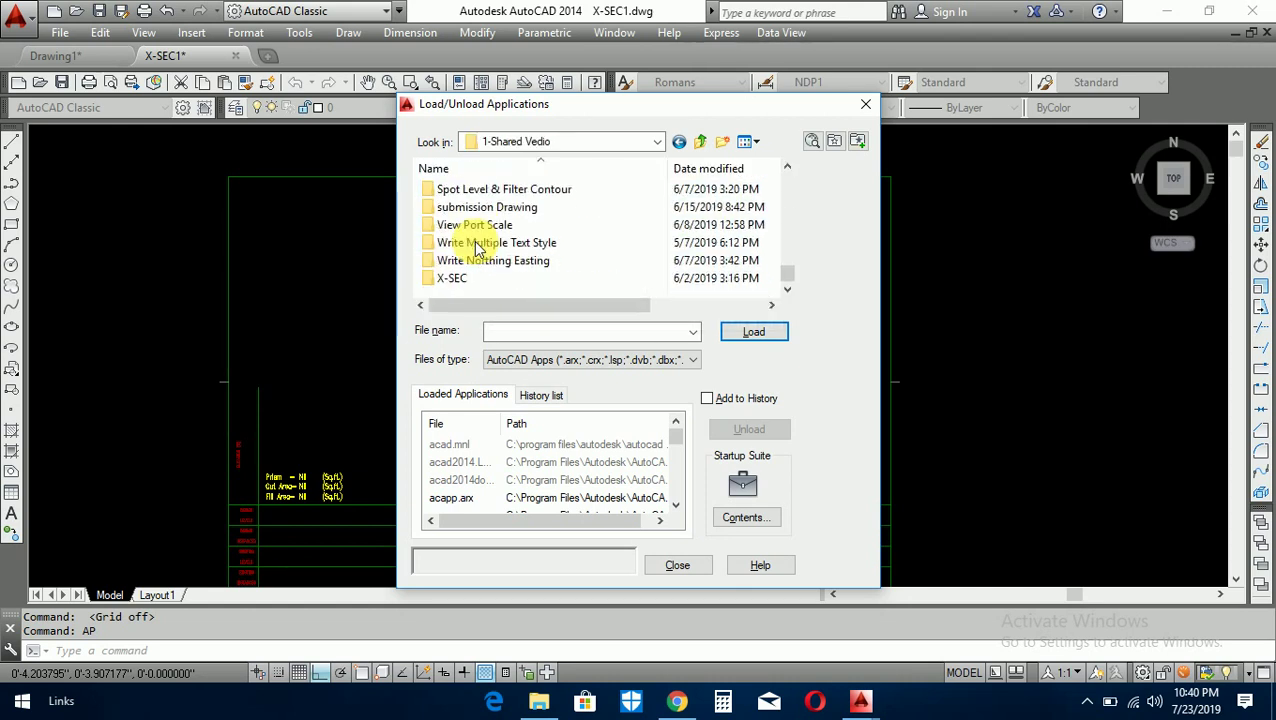
double_click(455, 278)
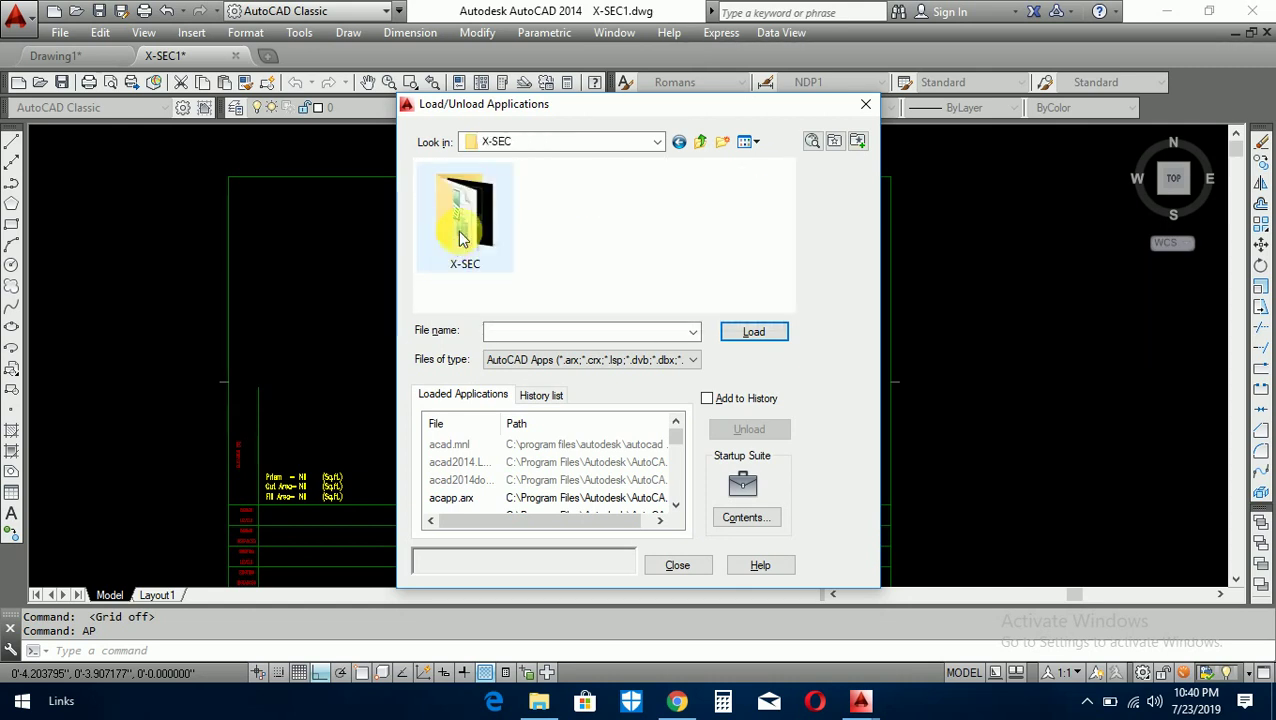
left_click(452, 190)
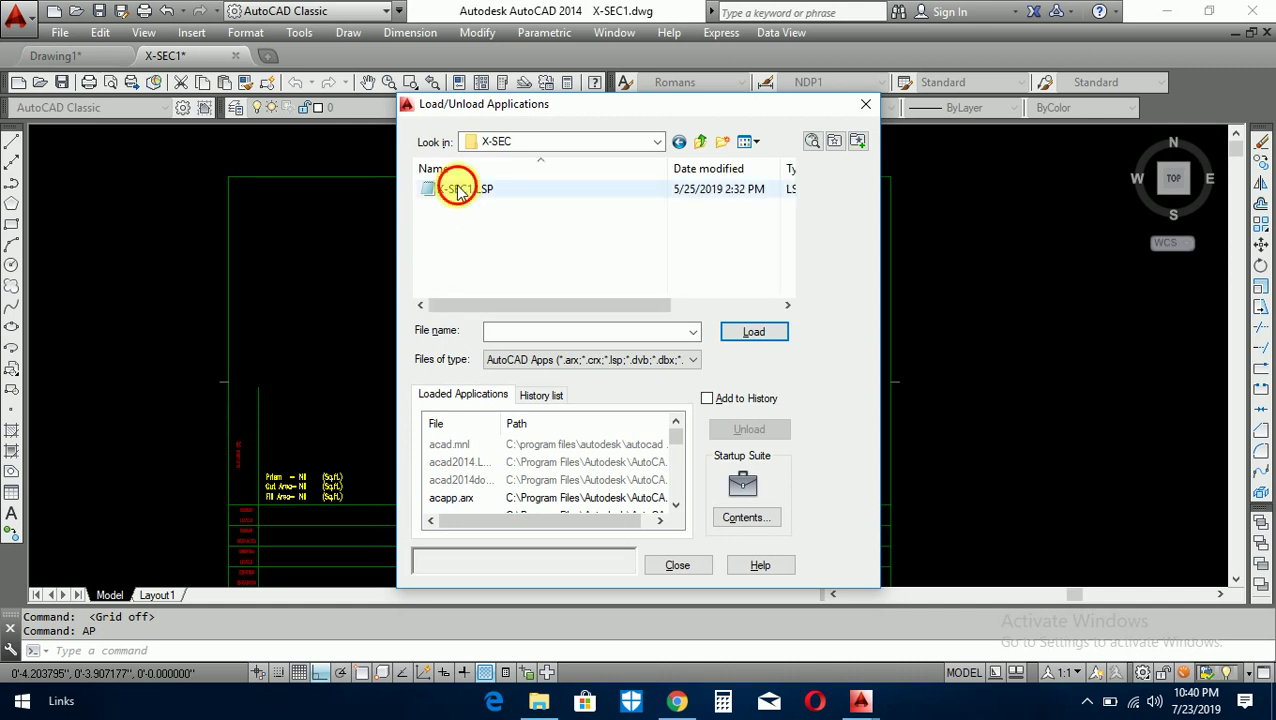
left_click(740, 325)
left_click(677, 567)
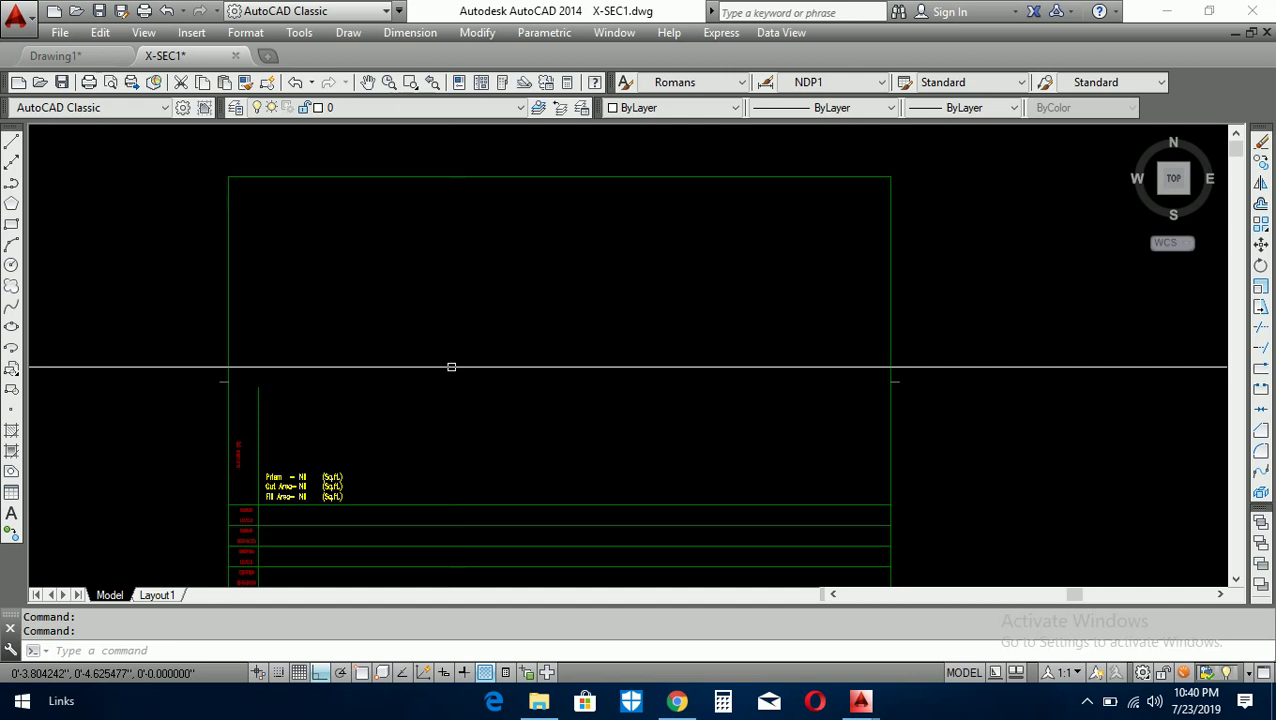
left_click(525, 651)
Run the XSEC routine and accept identical X and Y scales
type("xsec")
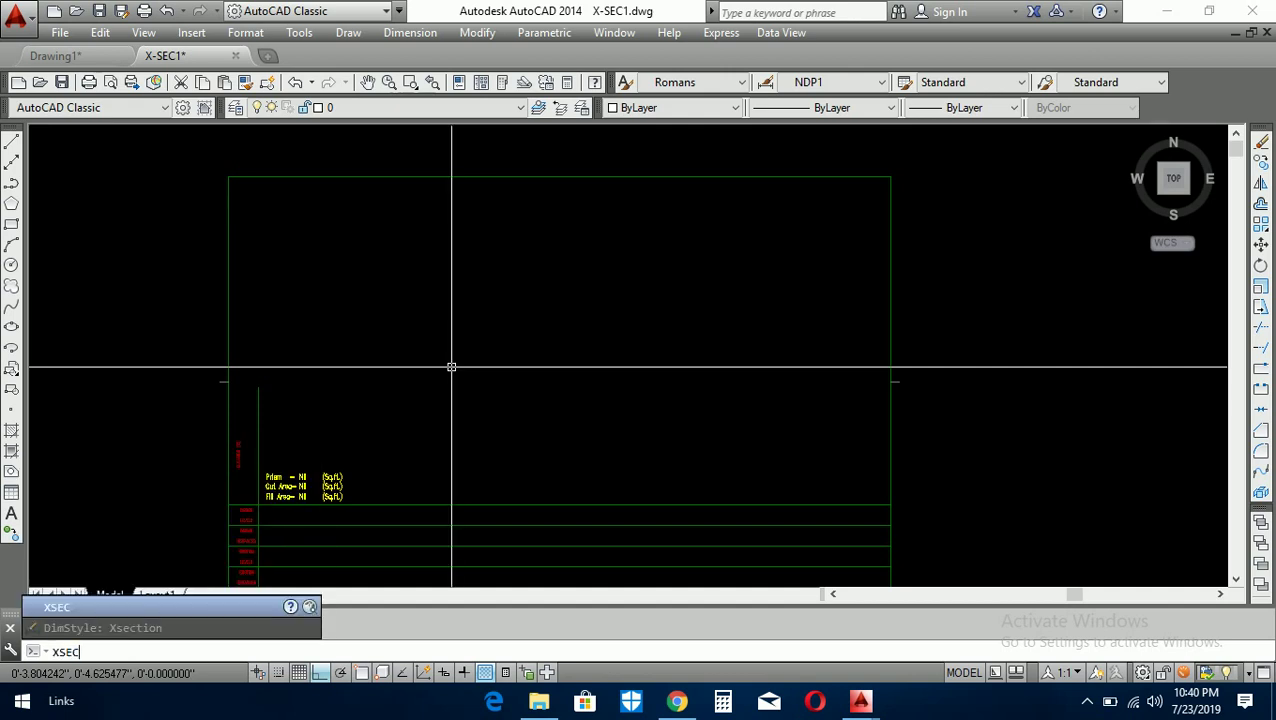
key("Return")
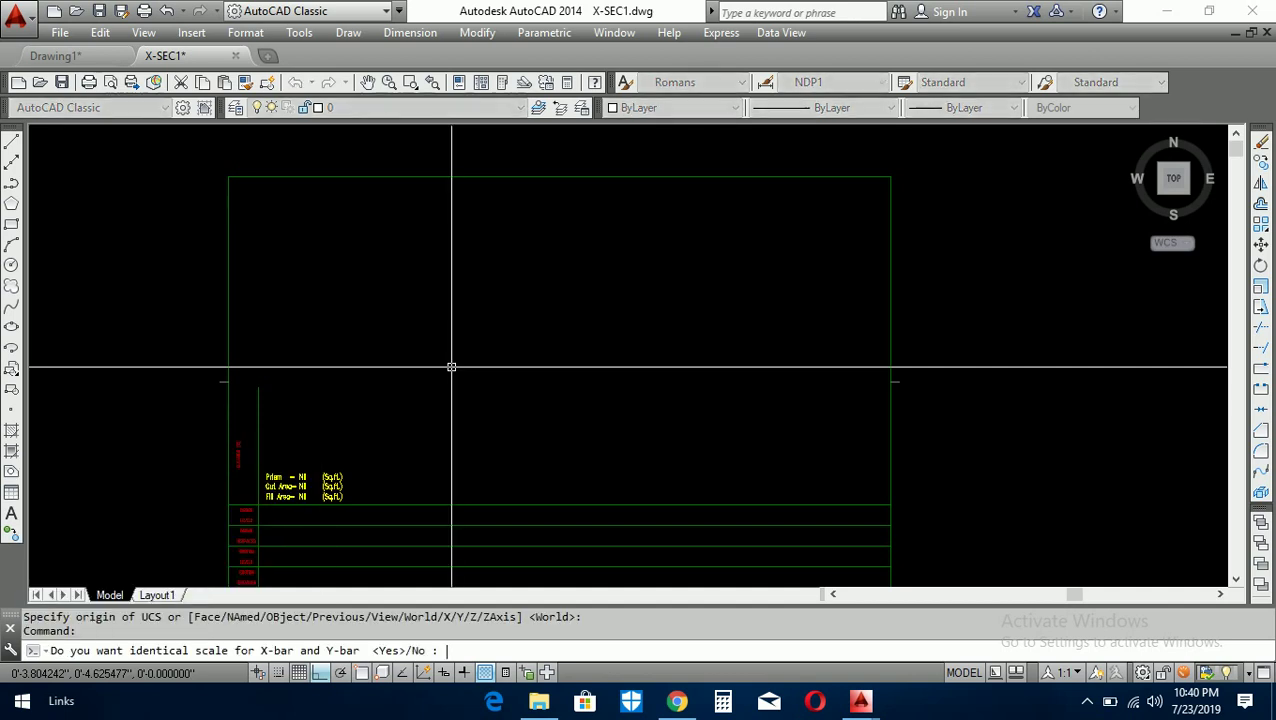
right_click(451, 367)
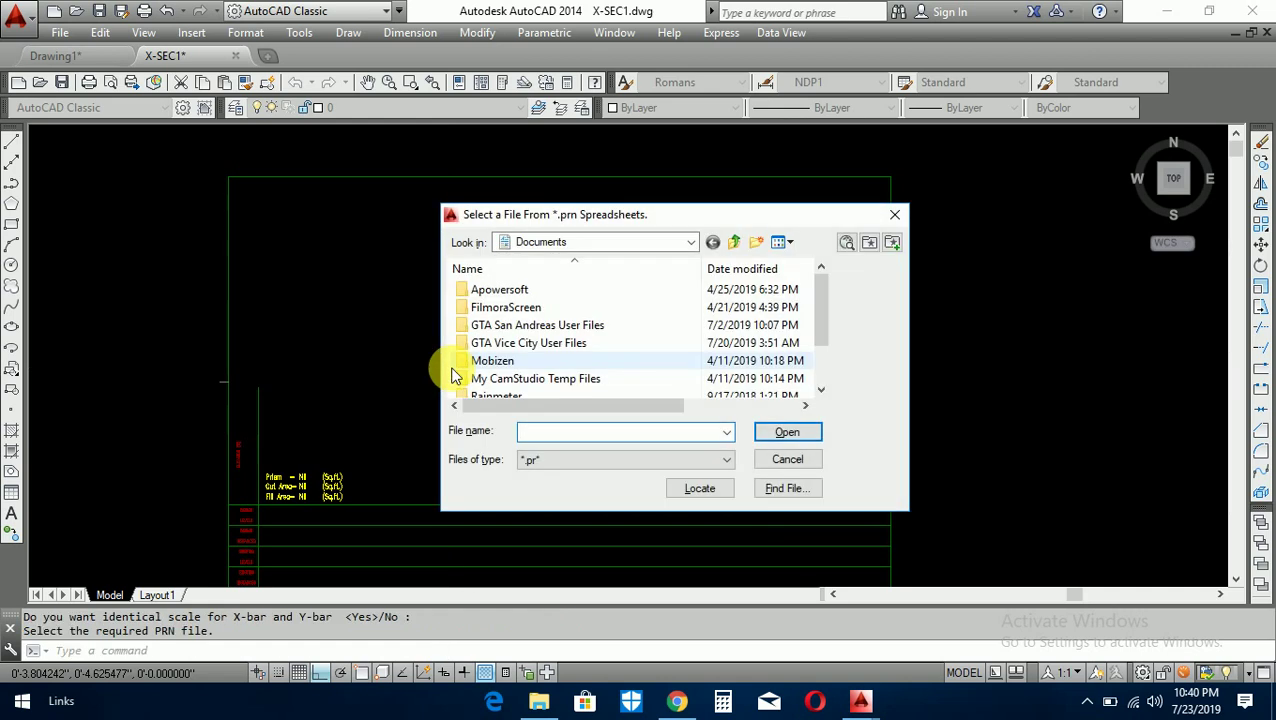
Give the XSEC routine X-SEC.prn from F:\YOUTUBE DATA\1-Shared Vedio\X-SEC
left_click(650, 243)
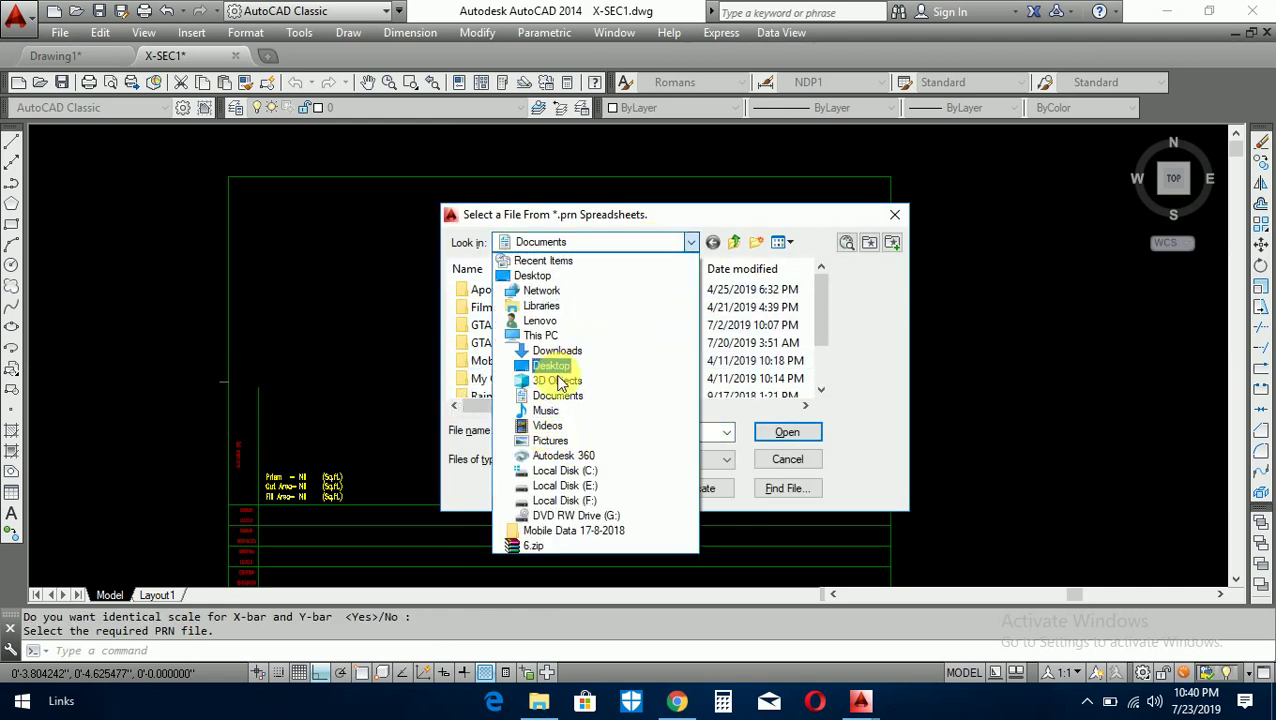
left_click(565, 500)
left_click(558, 363)
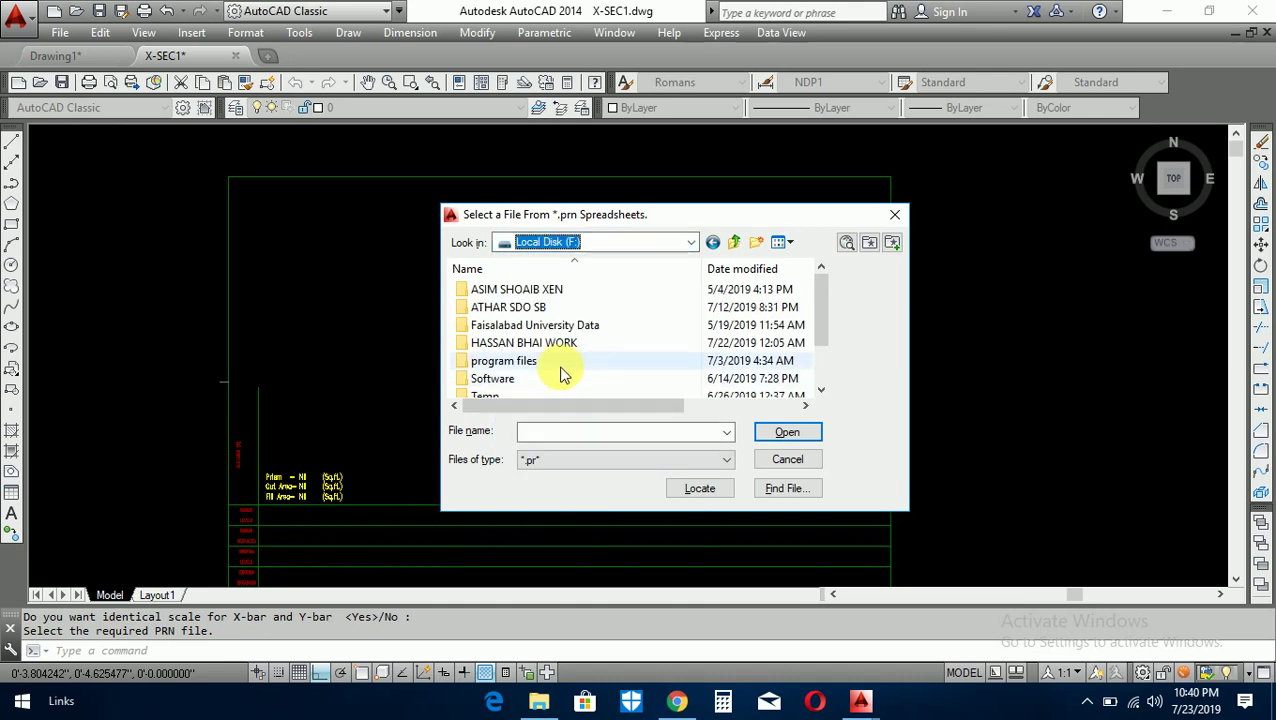
scroll(515, 375, "down", 1)
double_click(518, 380)
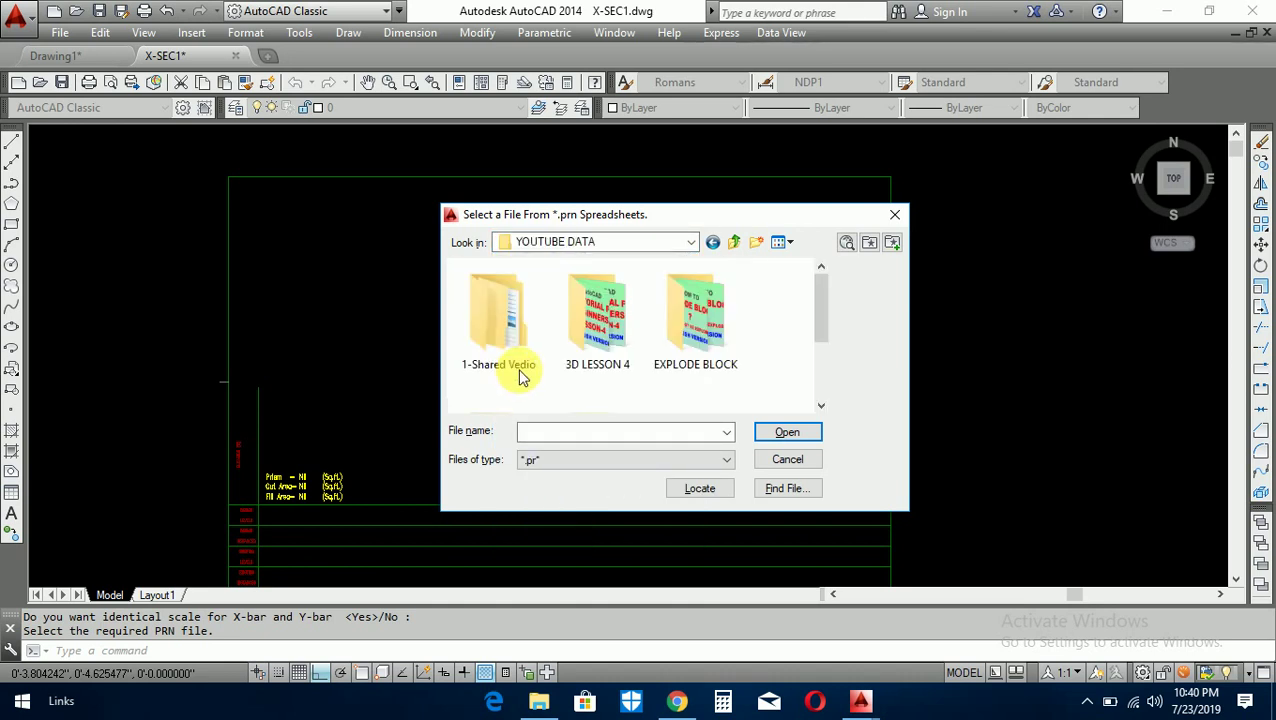
double_click(507, 333)
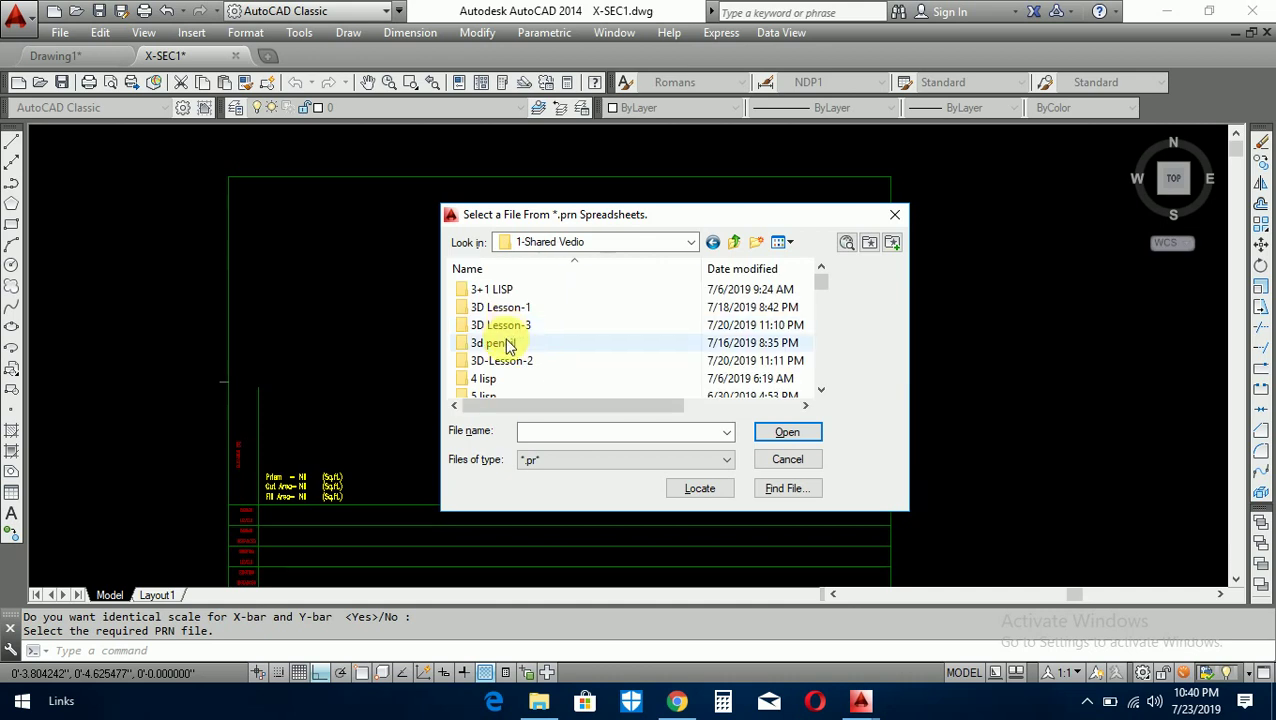
scroll(495, 365, "down", 5)
double_click(490, 377)
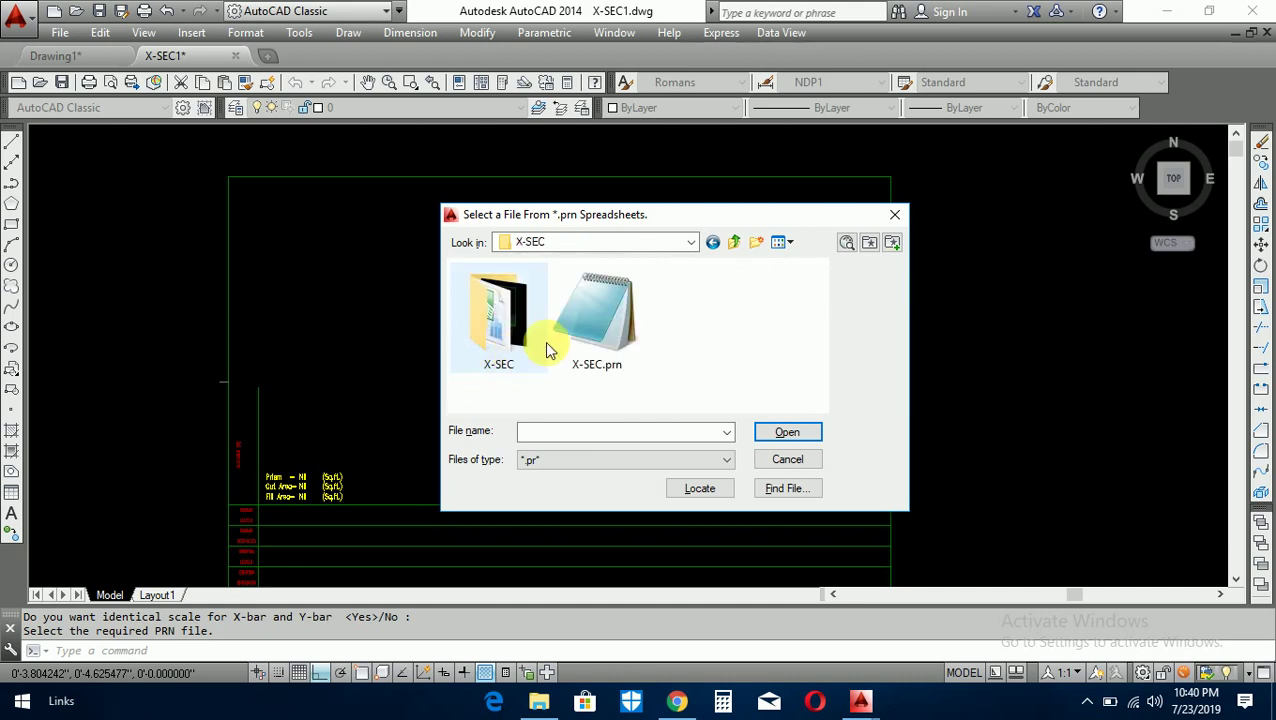
left_click(605, 340)
left_click(788, 443)
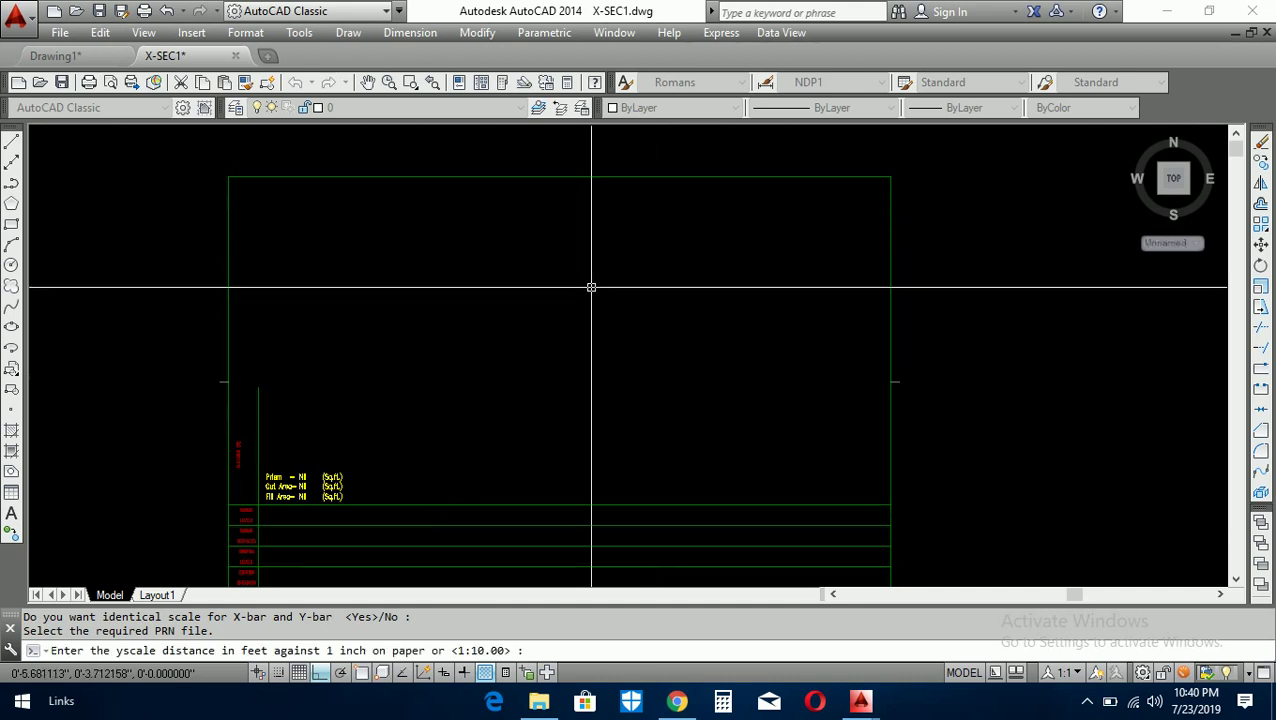
Accept the default Y scale to draw the RD. 30+000 cross-section
key("Return")
key("Return")
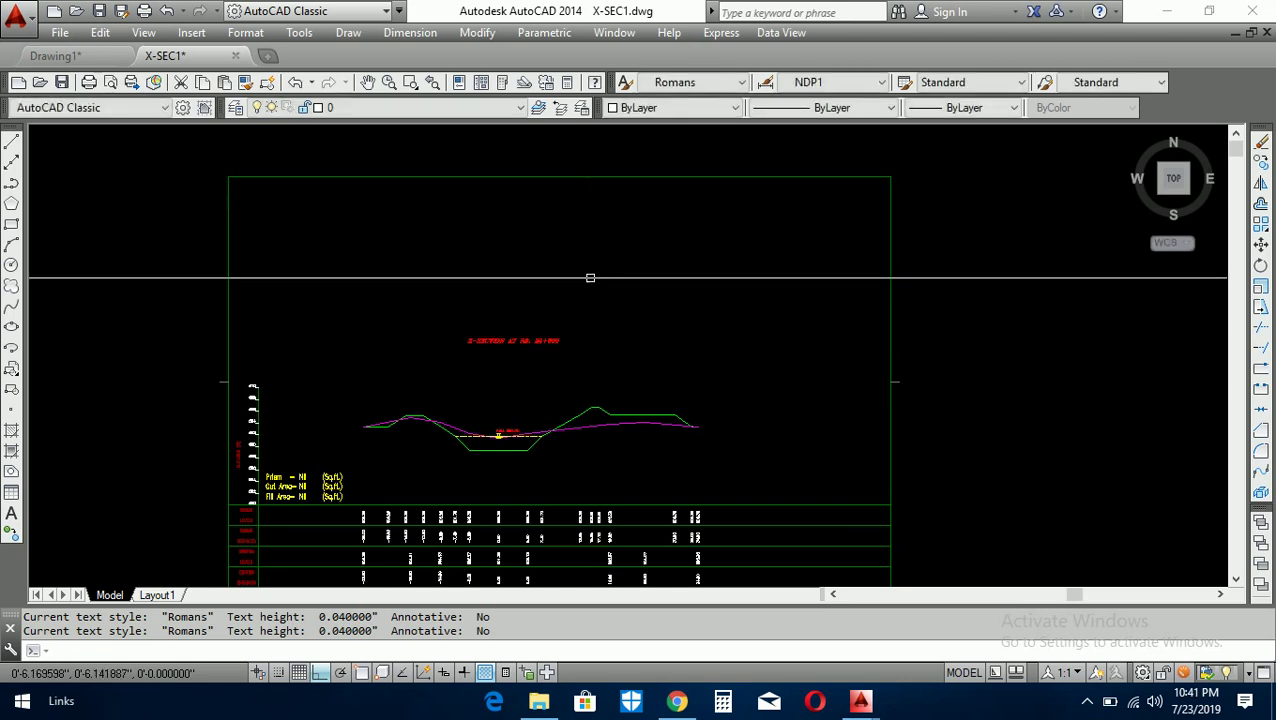
scroll(440, 450, "up", 4)
scroll(433, 447, "down", 4)
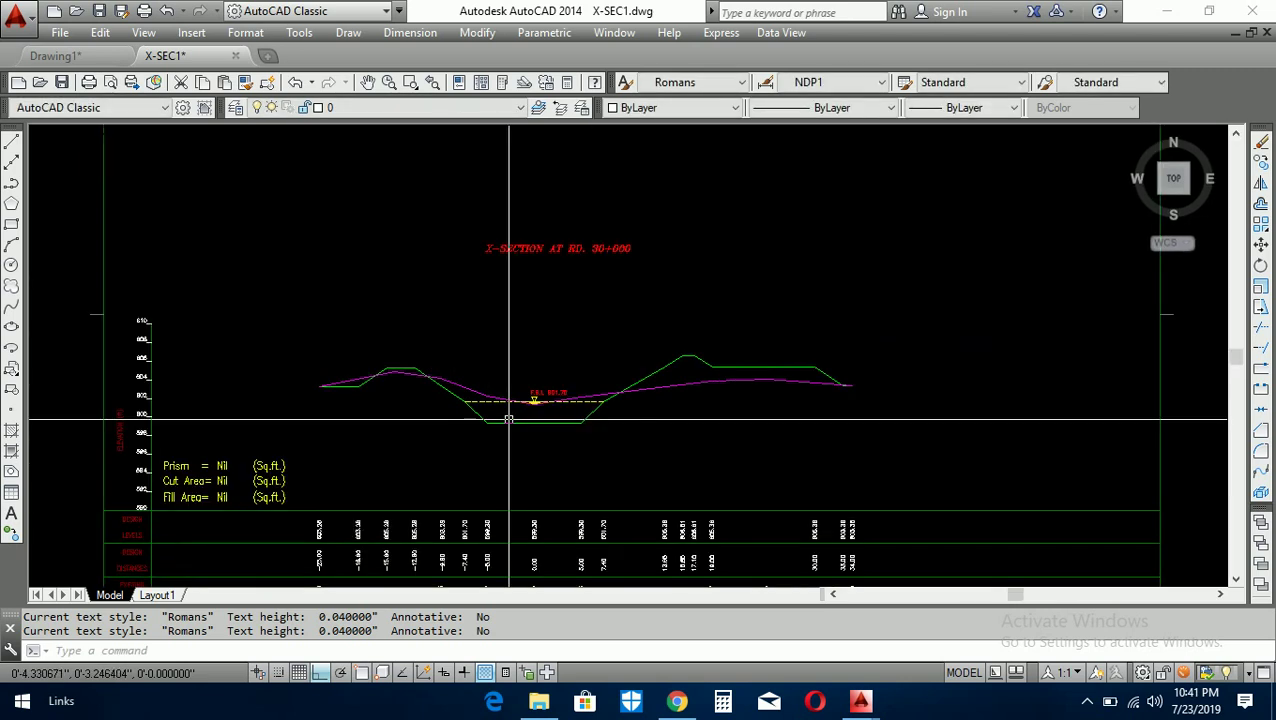
scroll(492, 432, "up", 2)
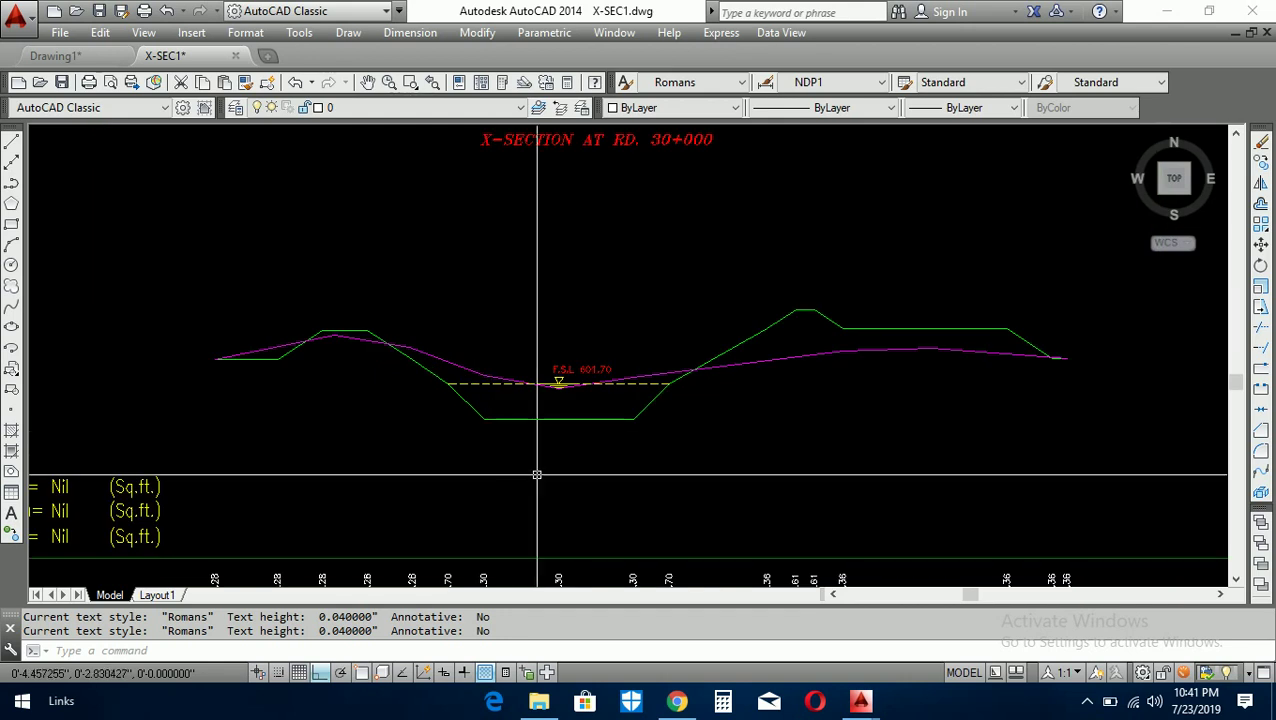
Make STANDARD the current text style
type("st")
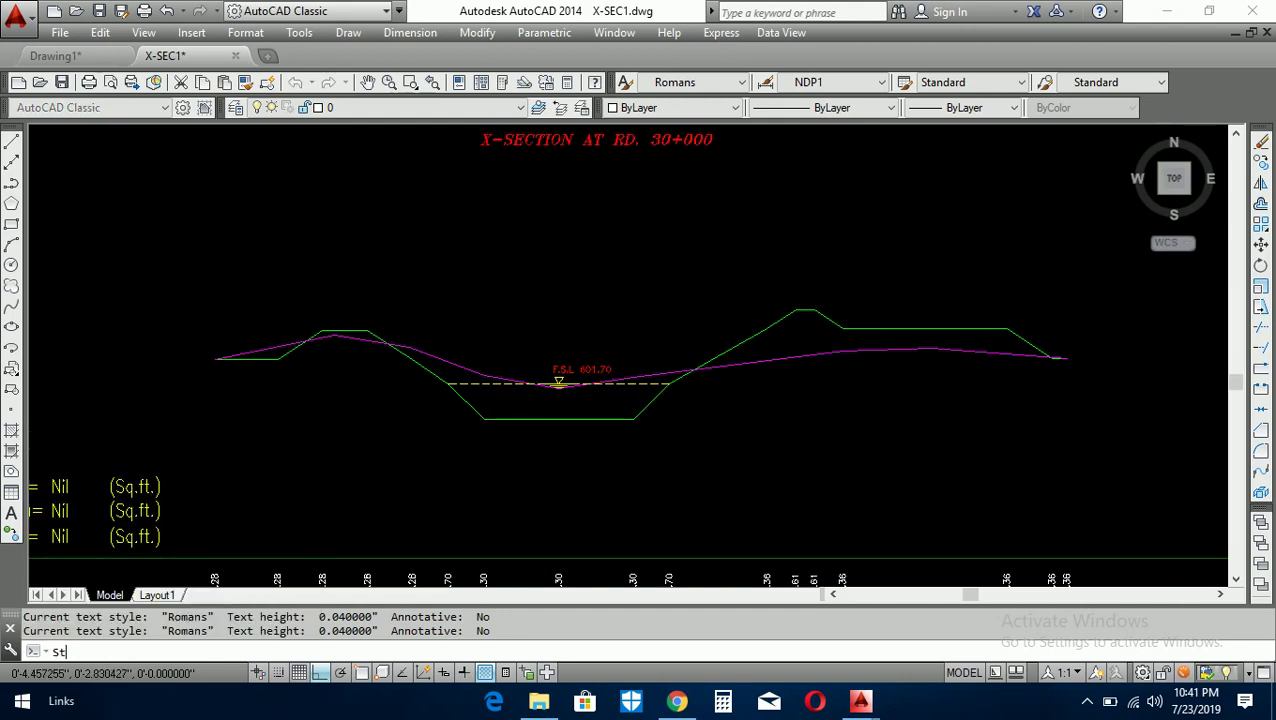
key("Return")
left_click(408, 296)
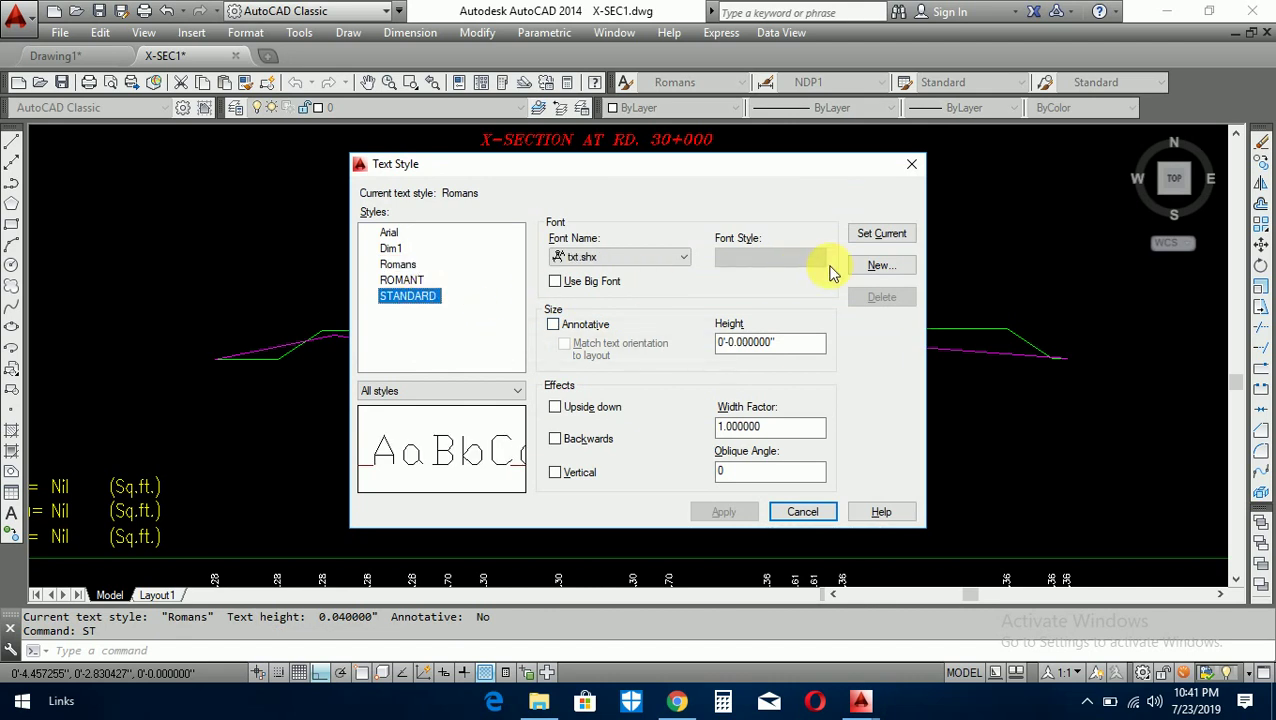
left_click(860, 243)
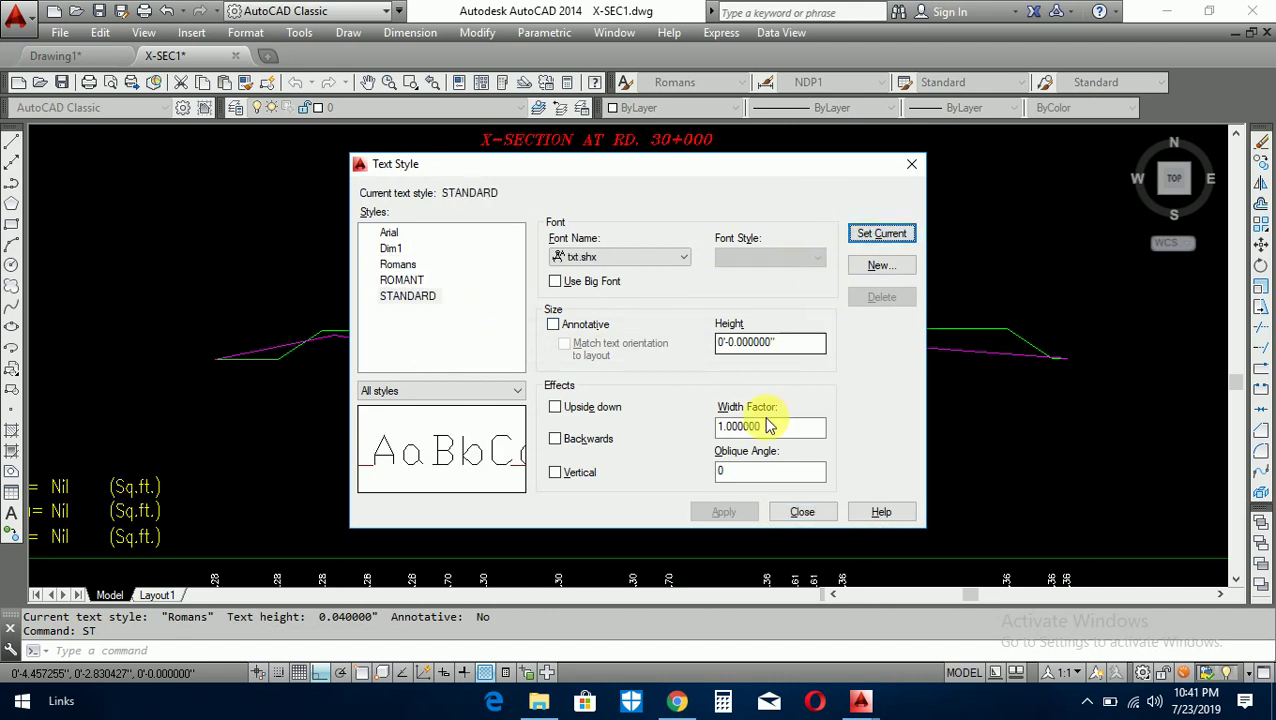
left_click(800, 512)
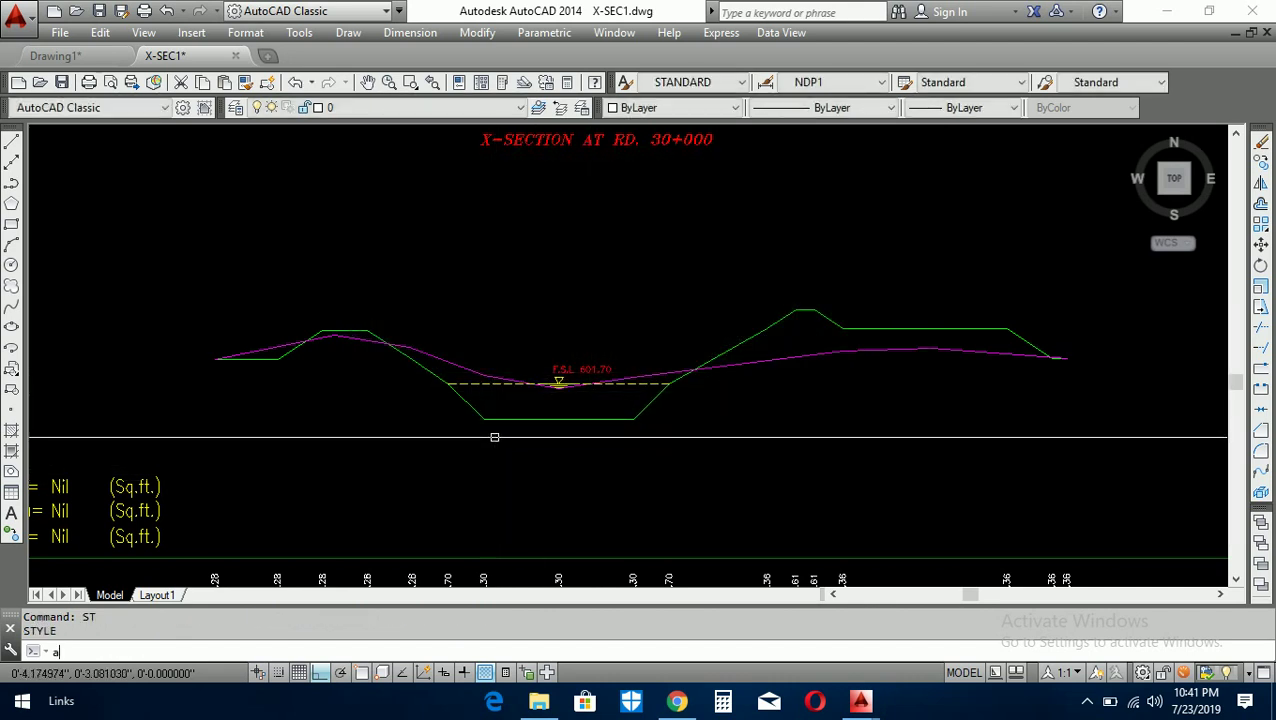
type("AP")
Load Area.lsp from the x-sections\Area folder on drive F:
key("Return")
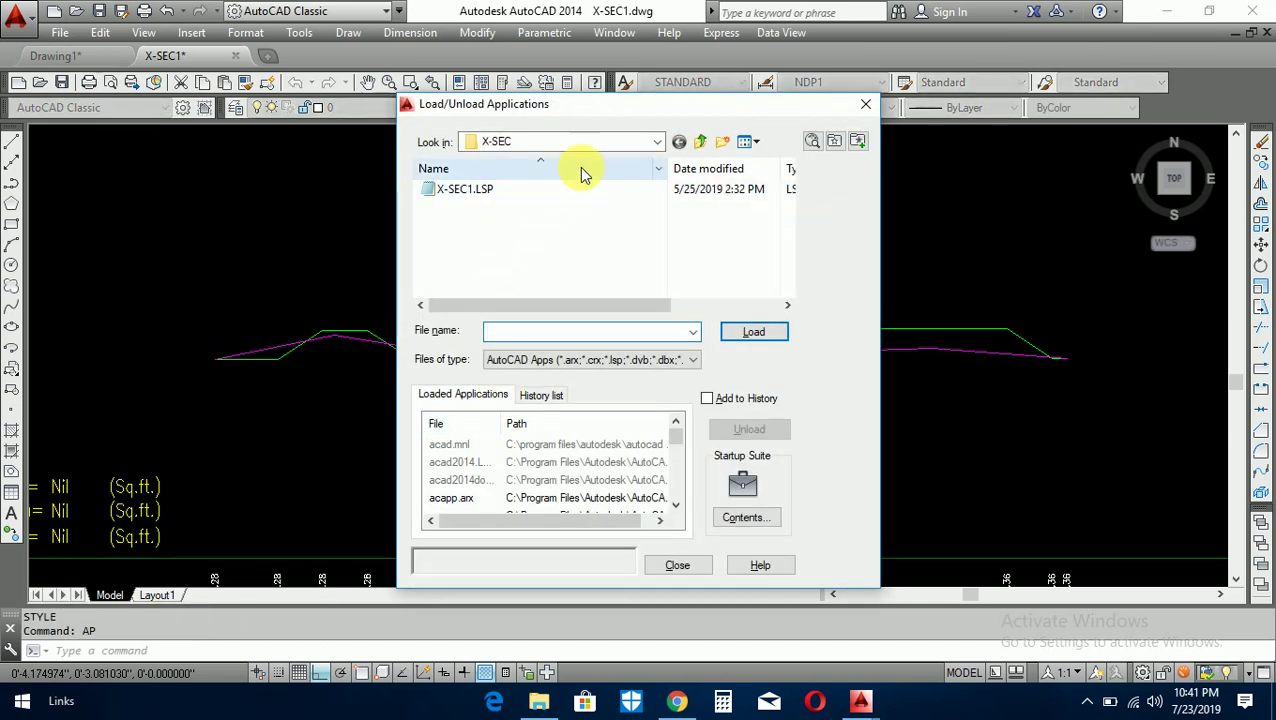
left_click(590, 143)
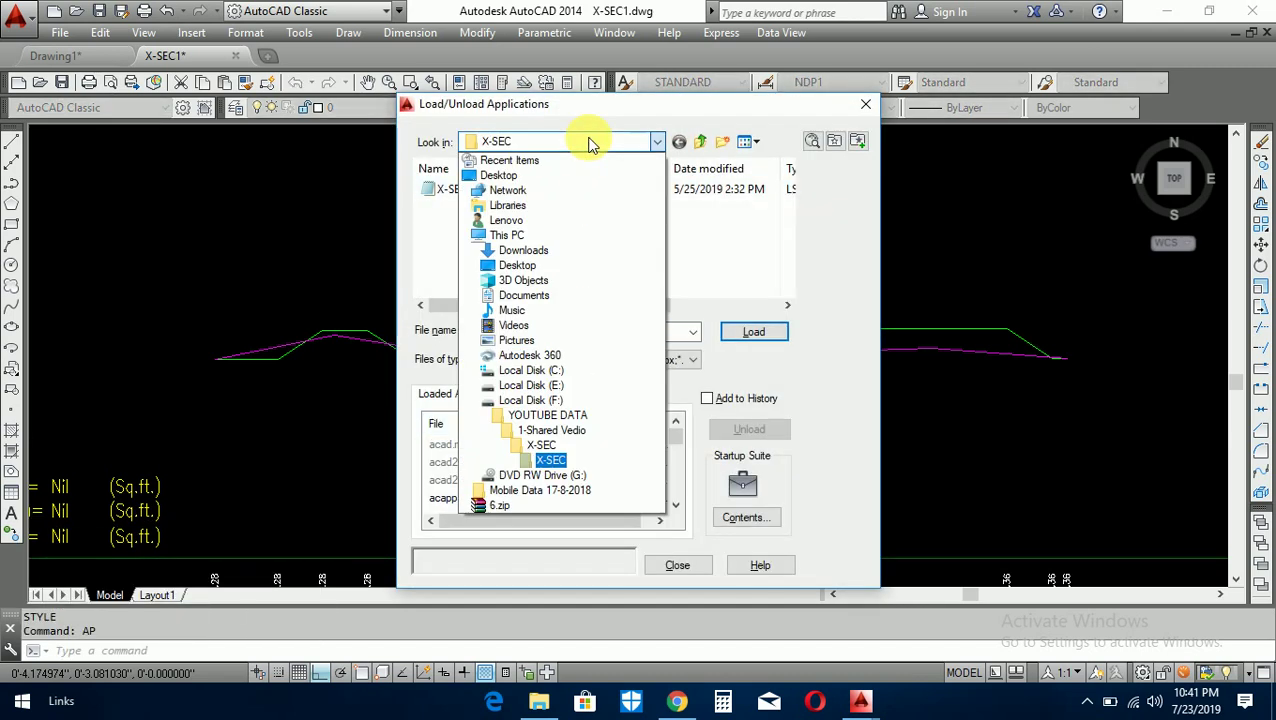
left_click(557, 400)
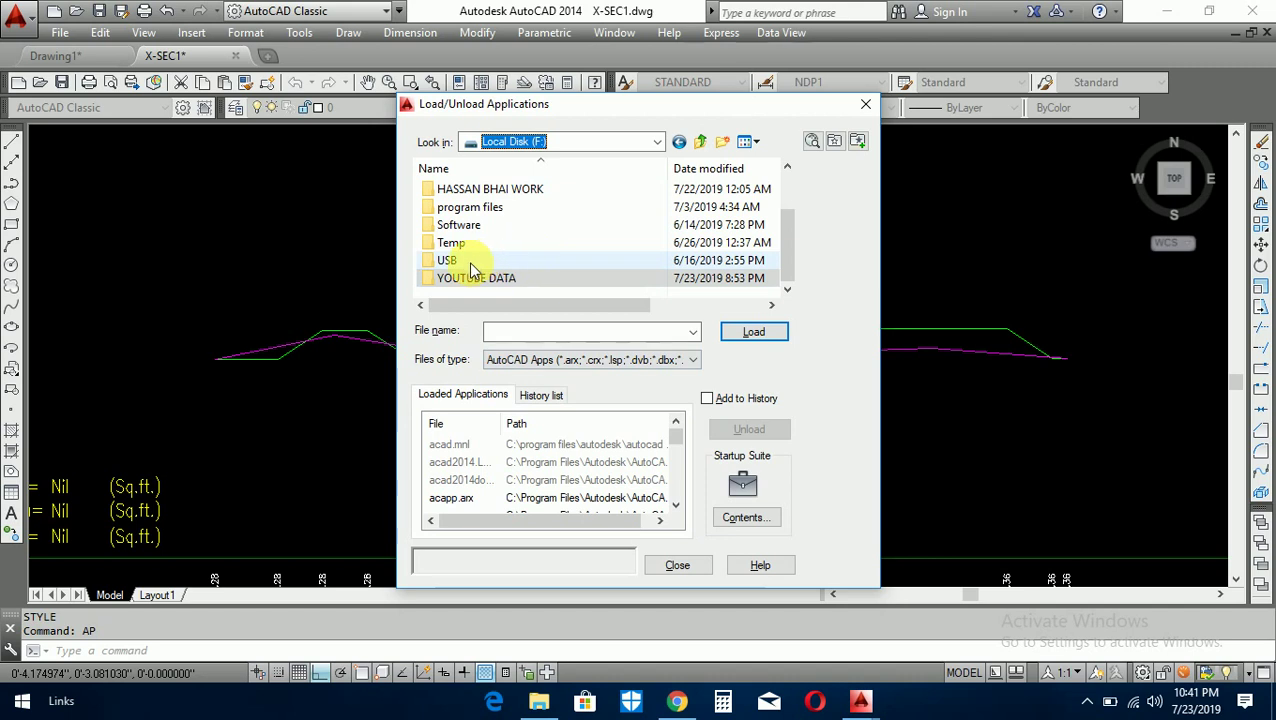
scroll(474, 270, "up", 1)
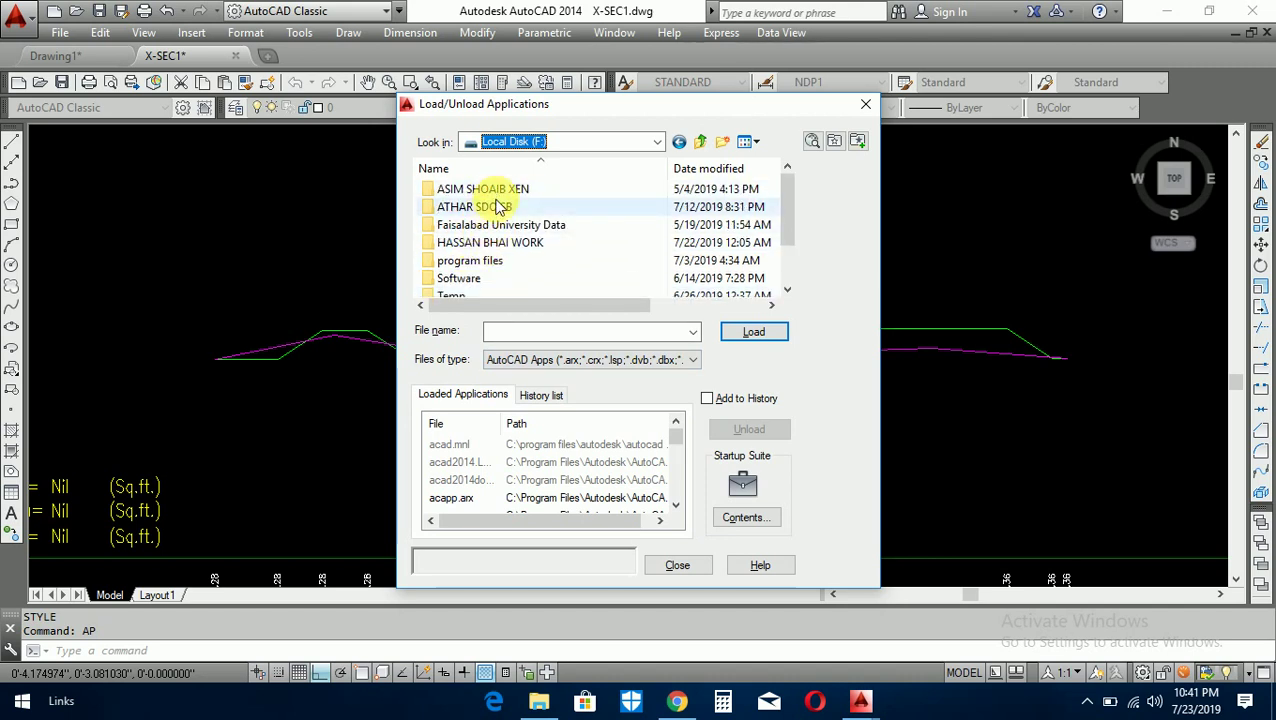
double_click(488, 207)
double_click(448, 207)
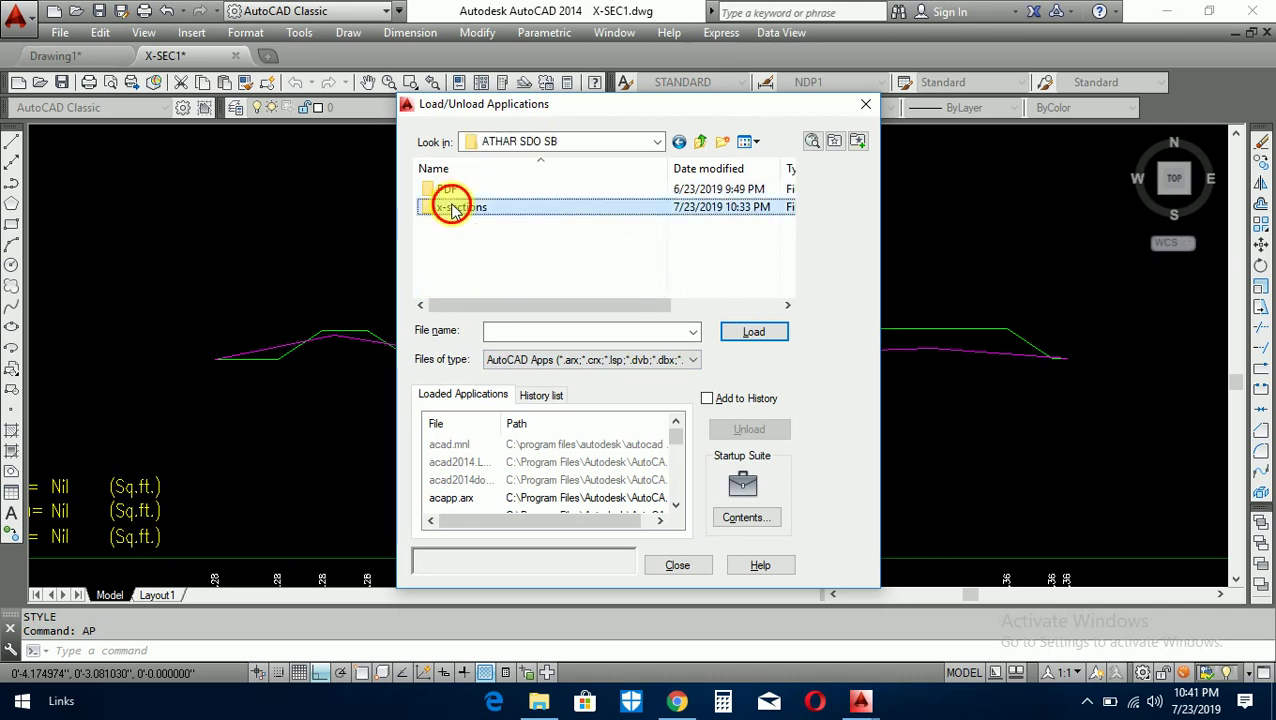
double_click(450, 190)
left_click(455, 192)
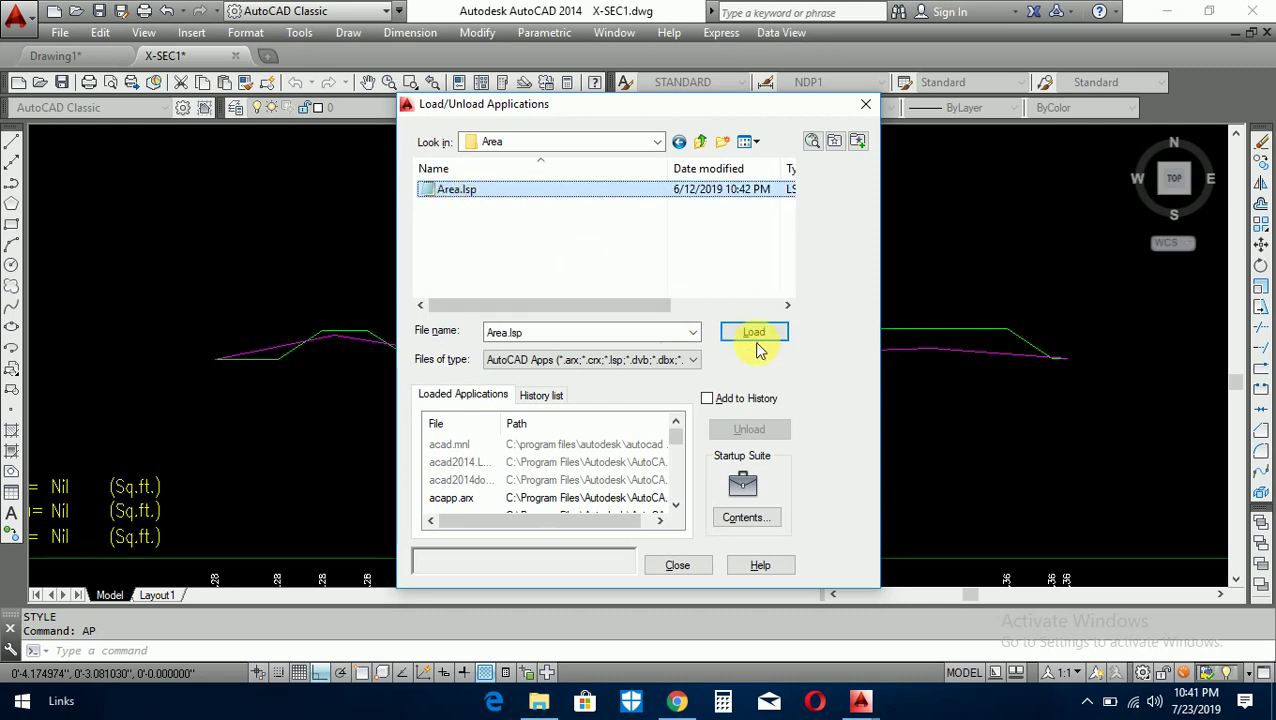
left_click(755, 333)
Load RepText.lsp from the x-sections\Reptext folder
left_click(702, 142)
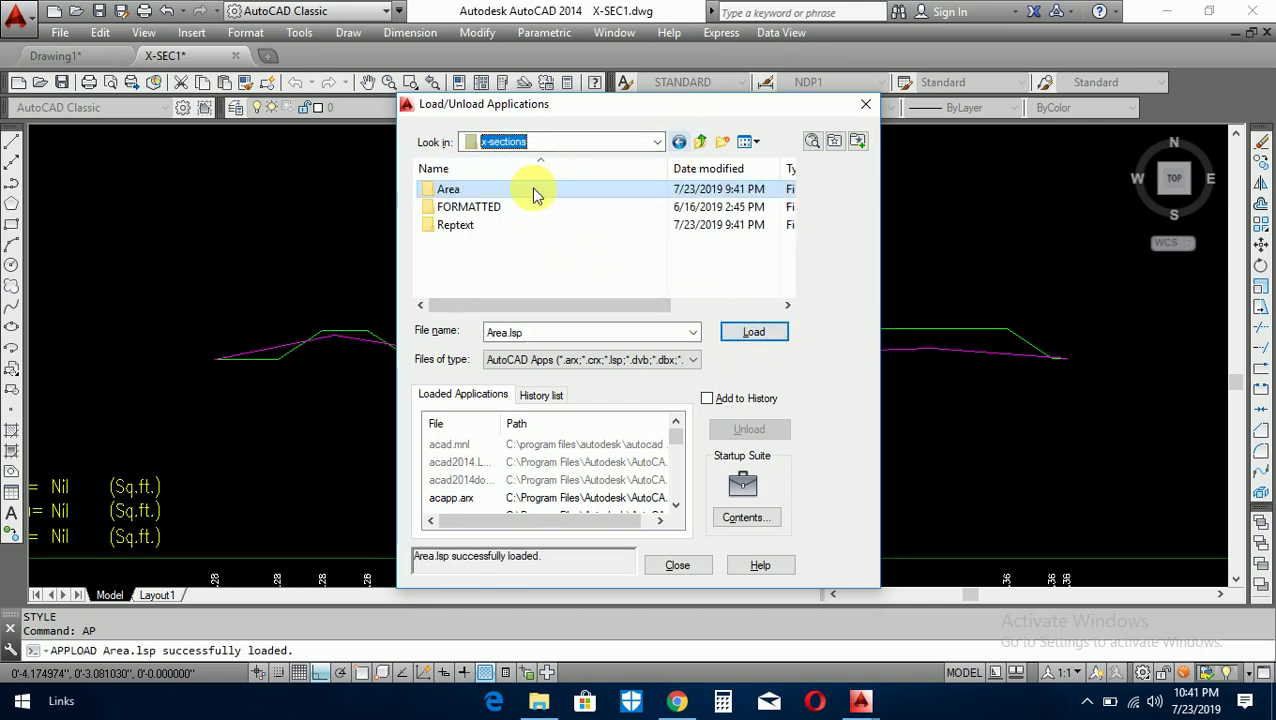
double_click(461, 224)
left_click(470, 230)
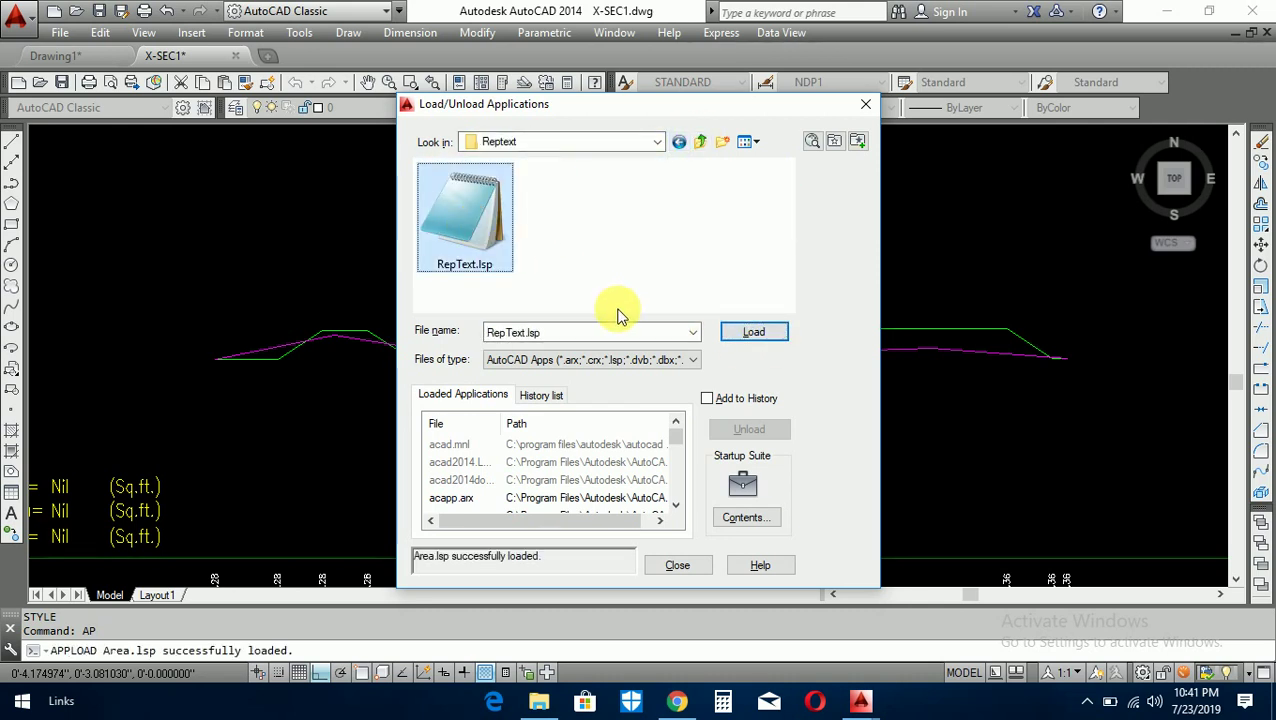
left_click(771, 332)
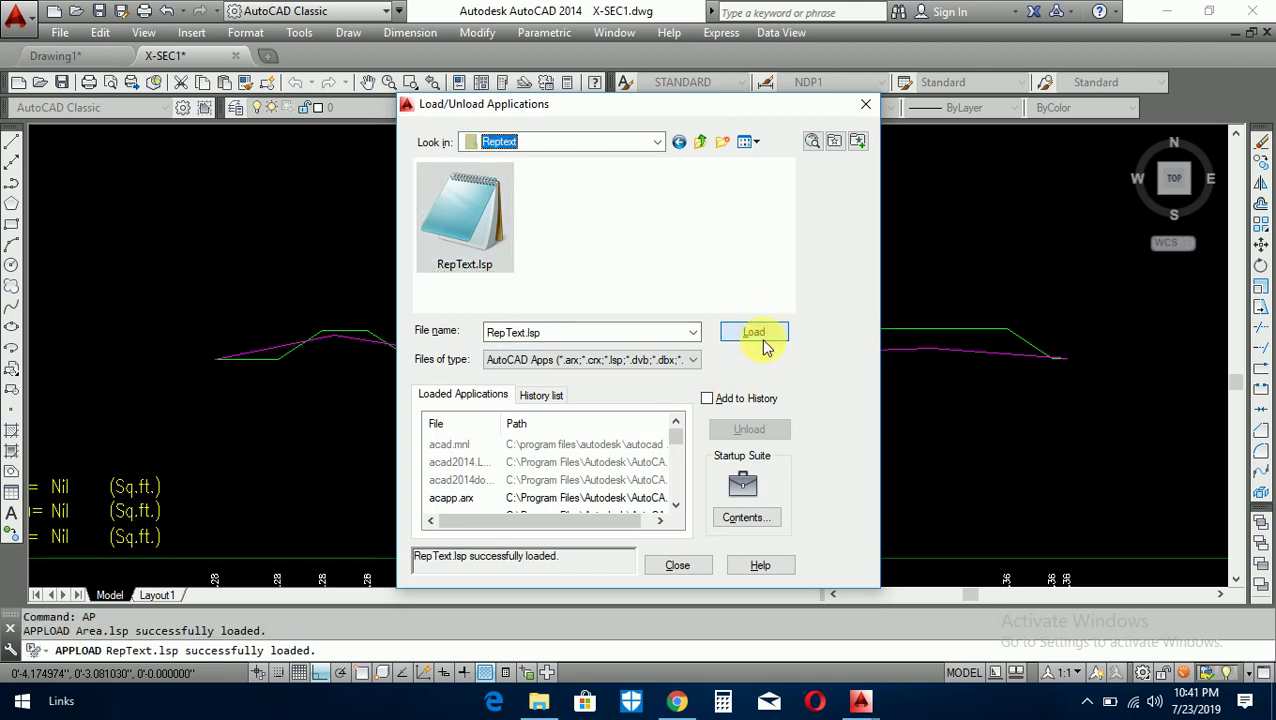
left_click(679, 566)
type("AS")
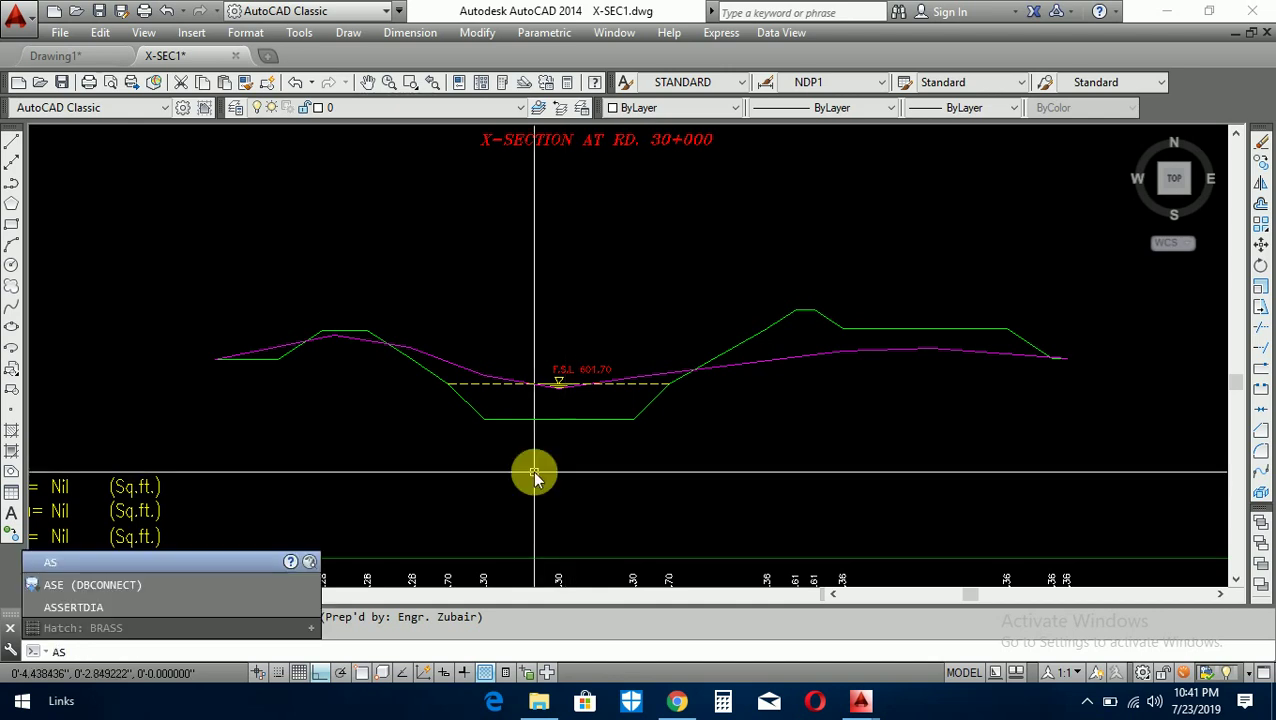
Measure the fill region's area as 38.75 Sq.ft. with the Area routine
key("Return")
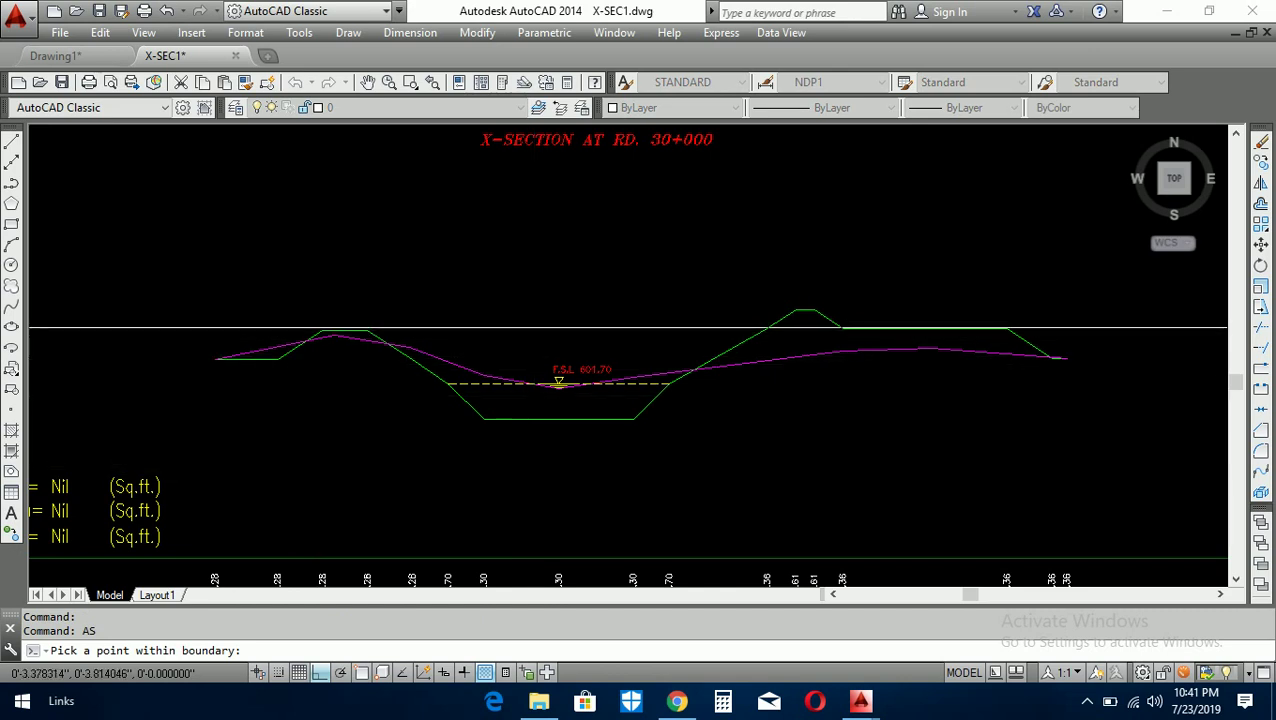
scroll(340, 327, "up", 2)
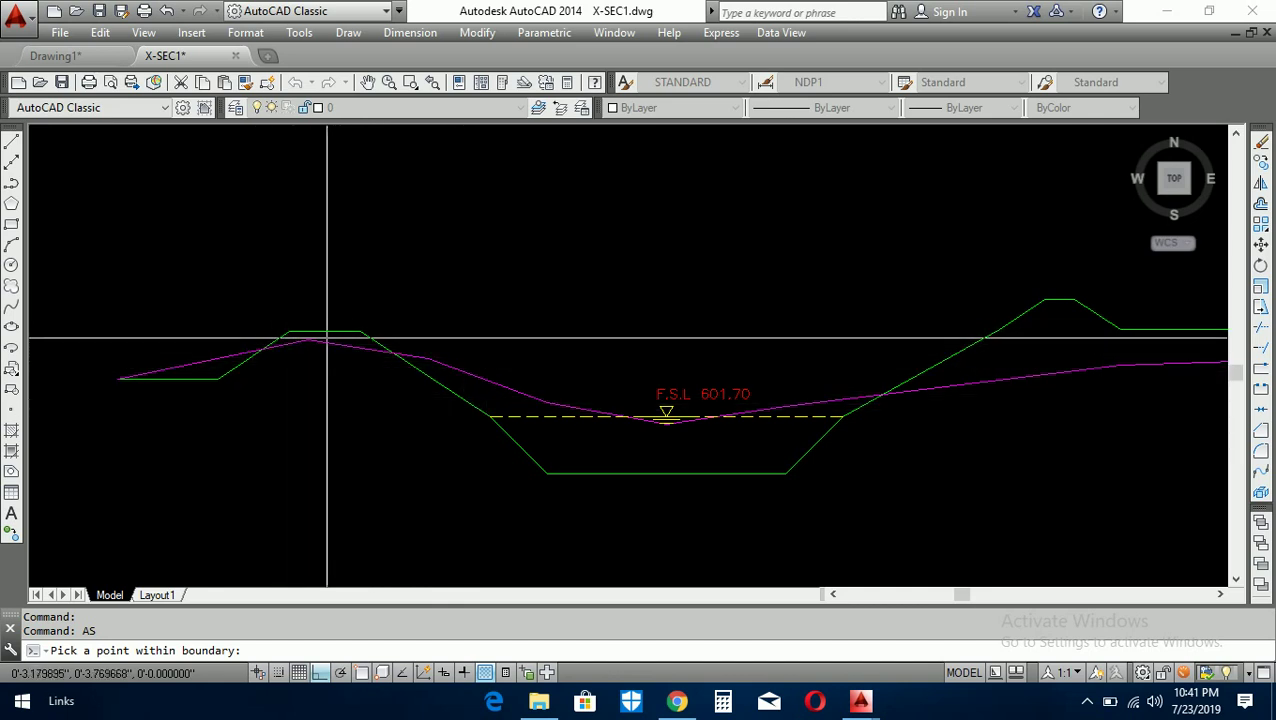
scroll(263, 388, "down", 2)
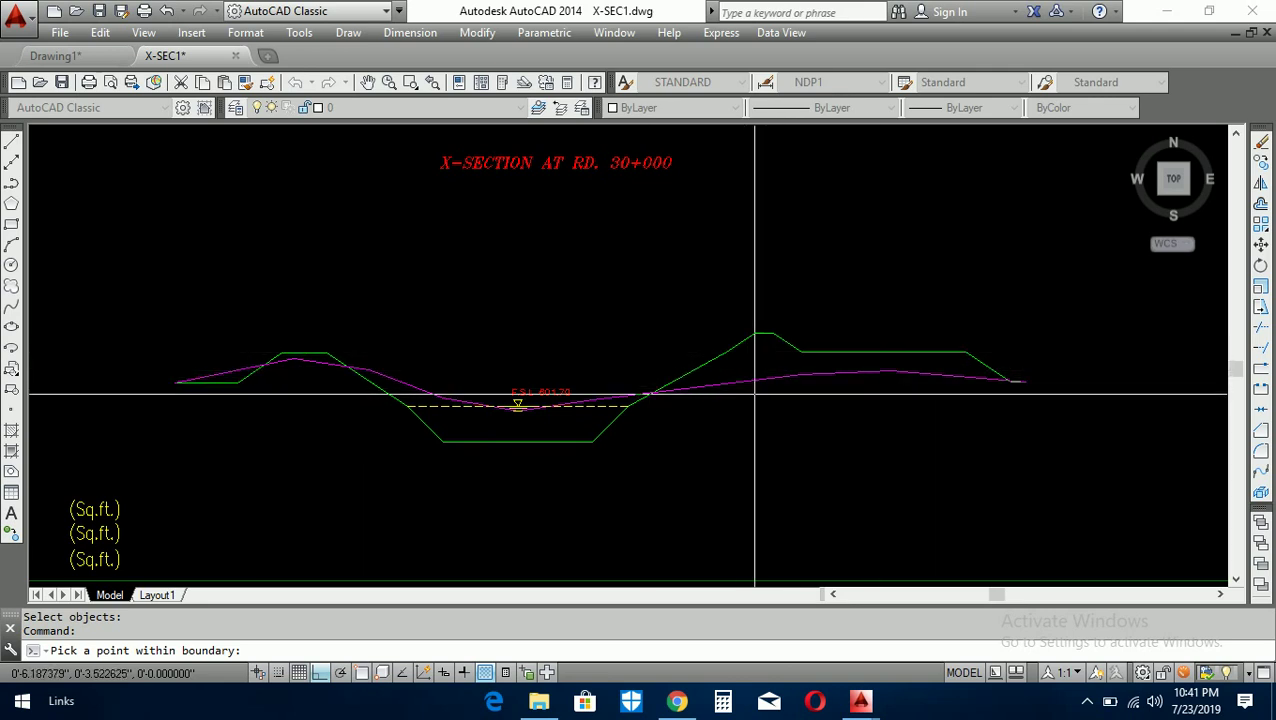
left_click(755, 395)
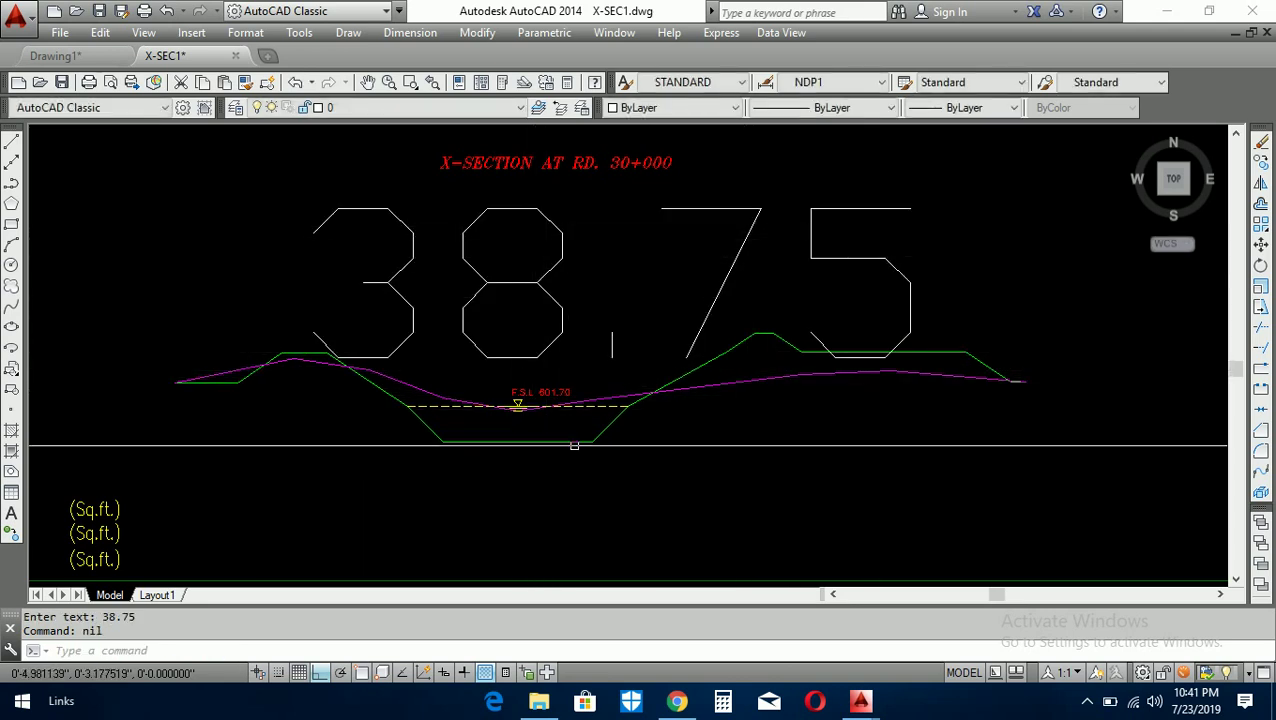
scroll(607, 279, "down", 4)
scroll(586, 233, "up", 2)
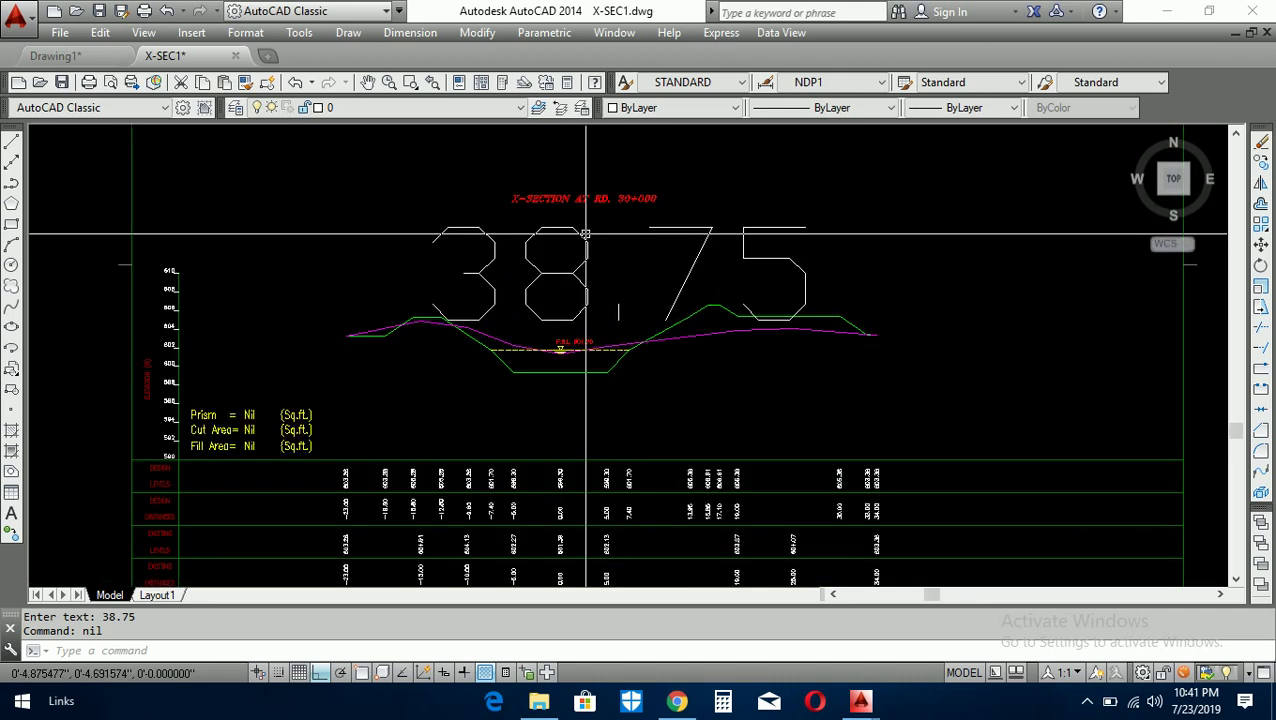
scroll(541, 276, "up", 2)
type("RT")
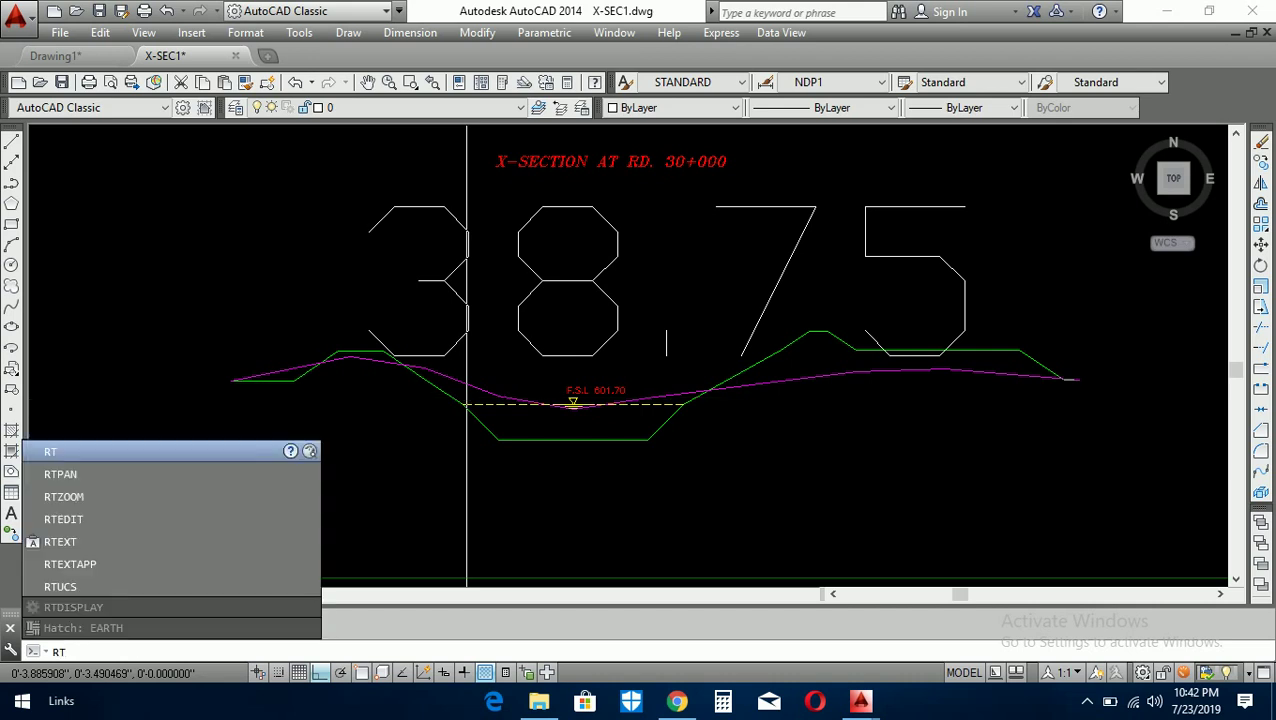
Replace the Fill Area Nil text with 38.75 using RepText
key("Return")
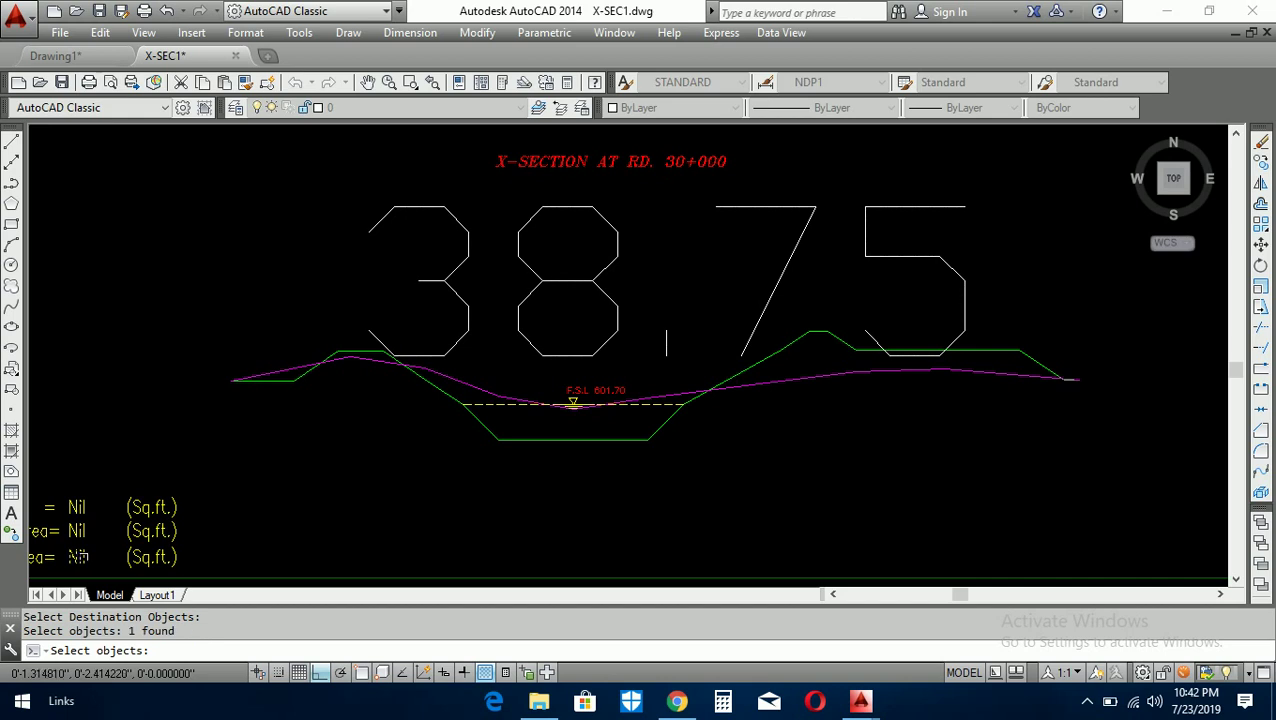
key("Return")
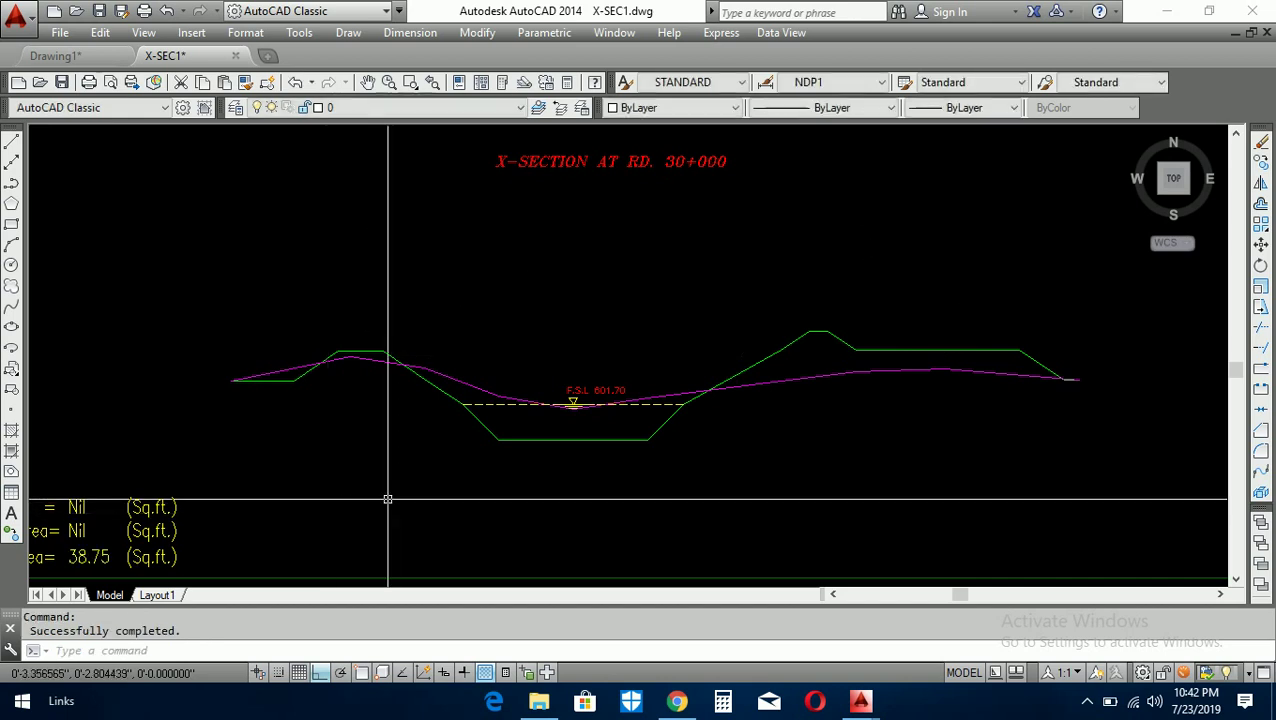
type("as")
key("Return")
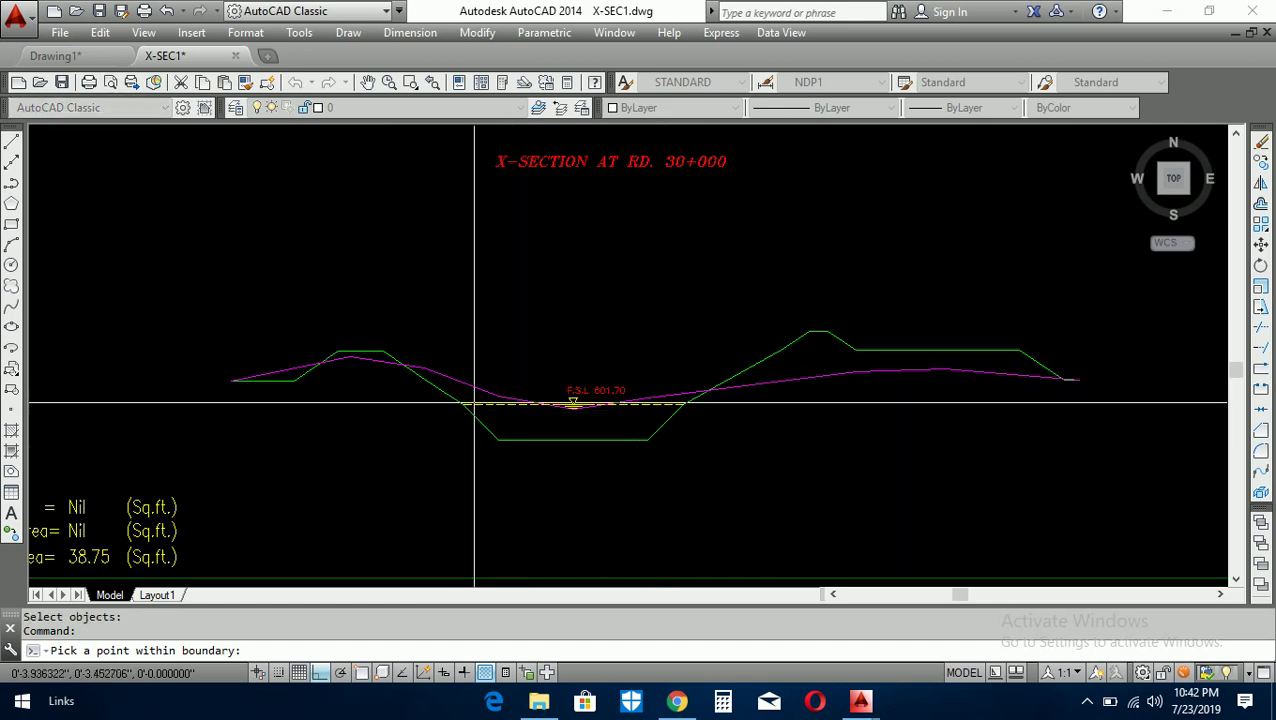
Measure the prism region as 38.49 Sq.ft. and put it in place of the Prism Nil value
left_click(522, 522)
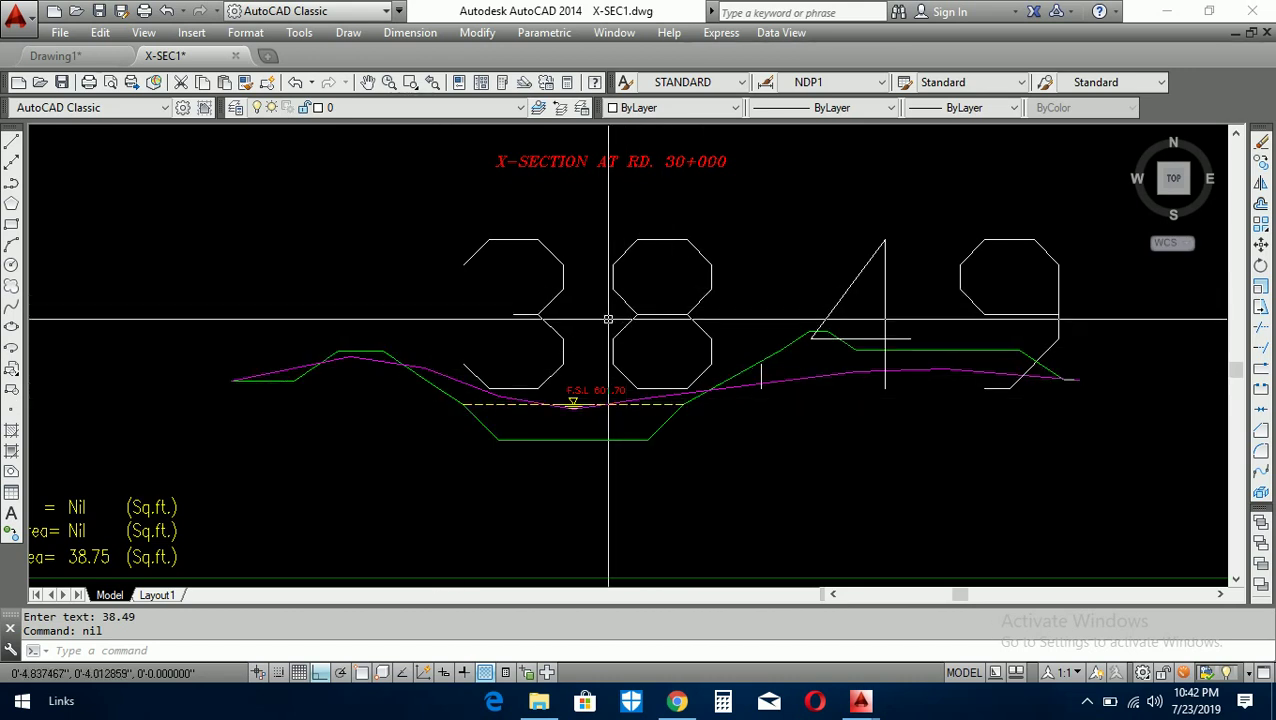
type("rt")
key("Return")
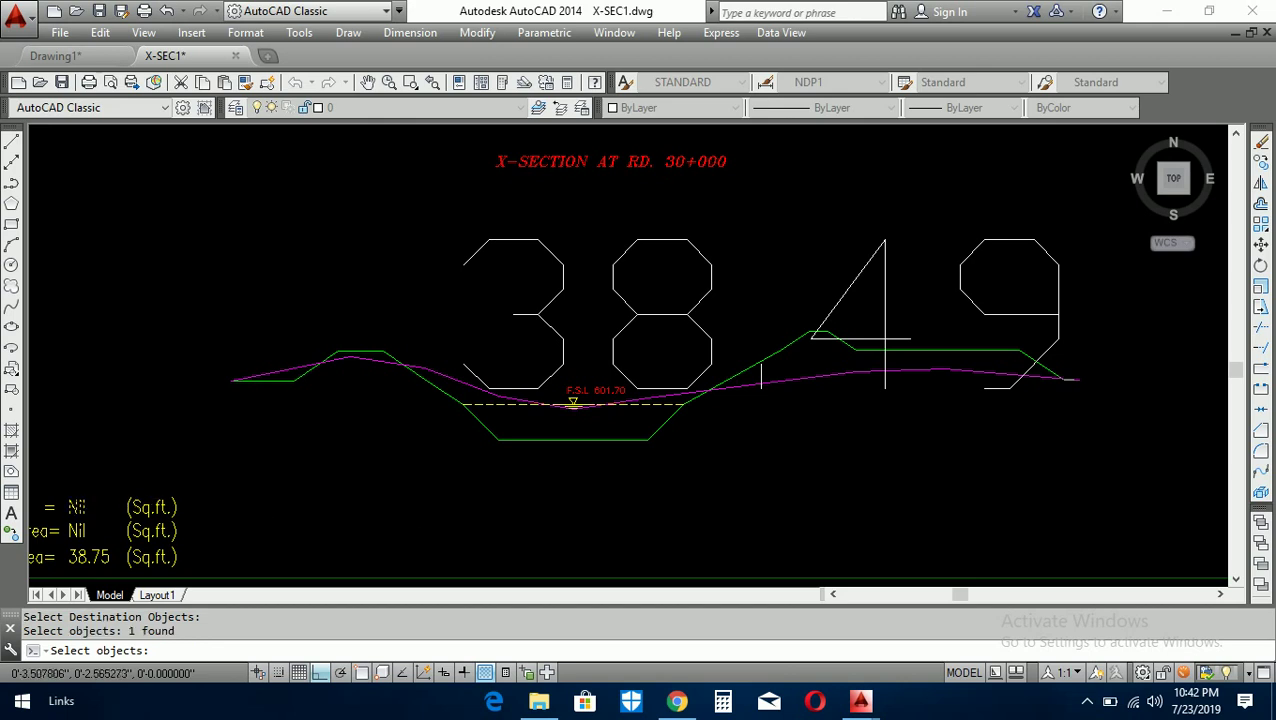
key("Return")
scroll(356, 443, "down", 2)
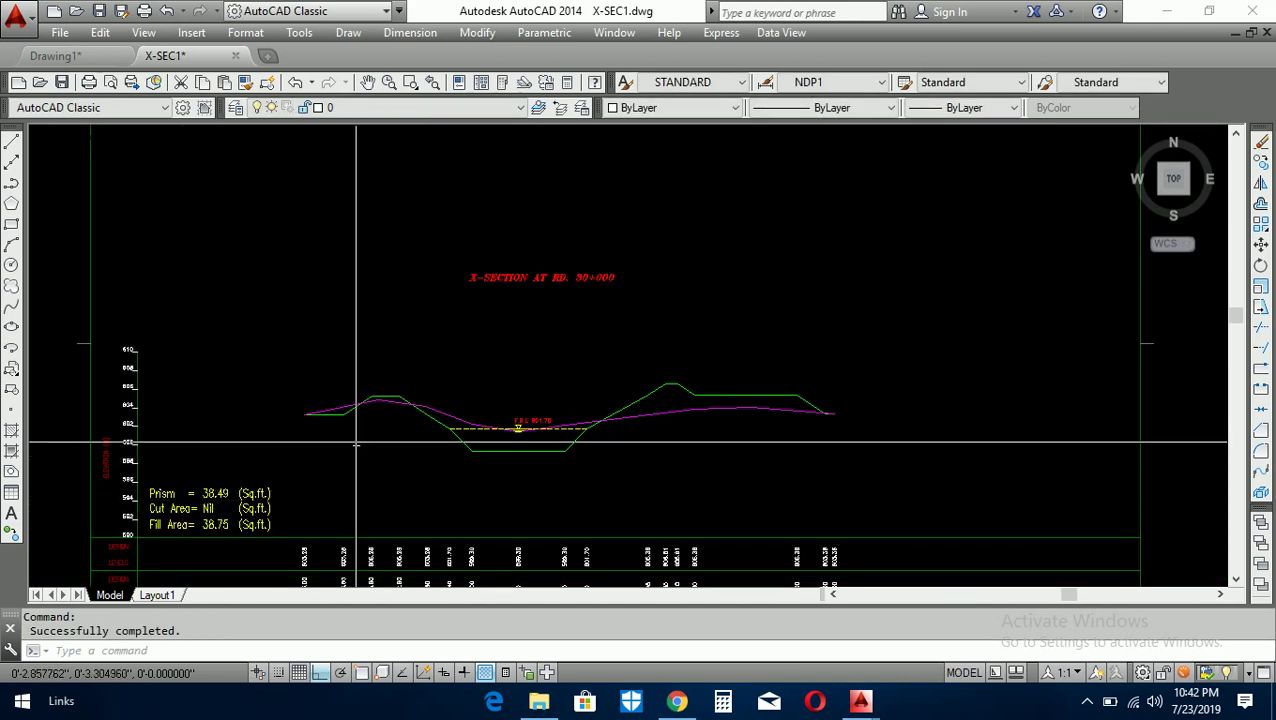
scroll(372, 418, "up", 4)
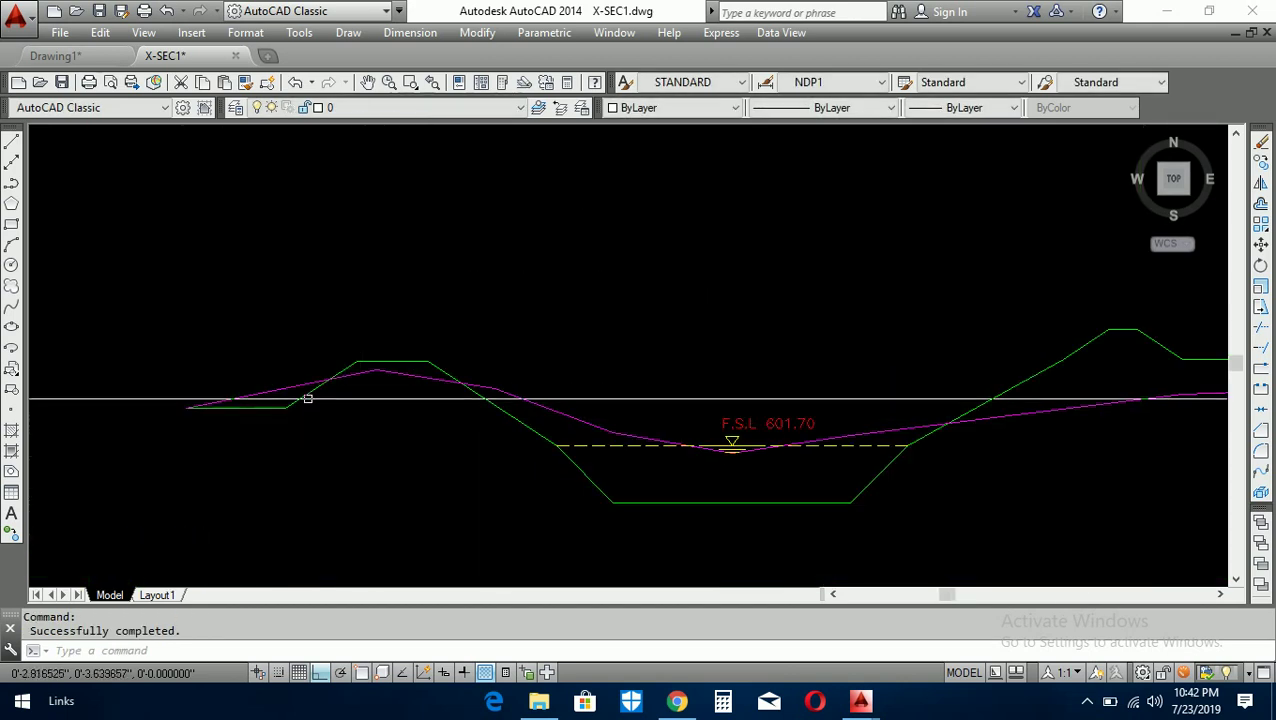
type("tr")
key("Return")
left_click(293, 386)
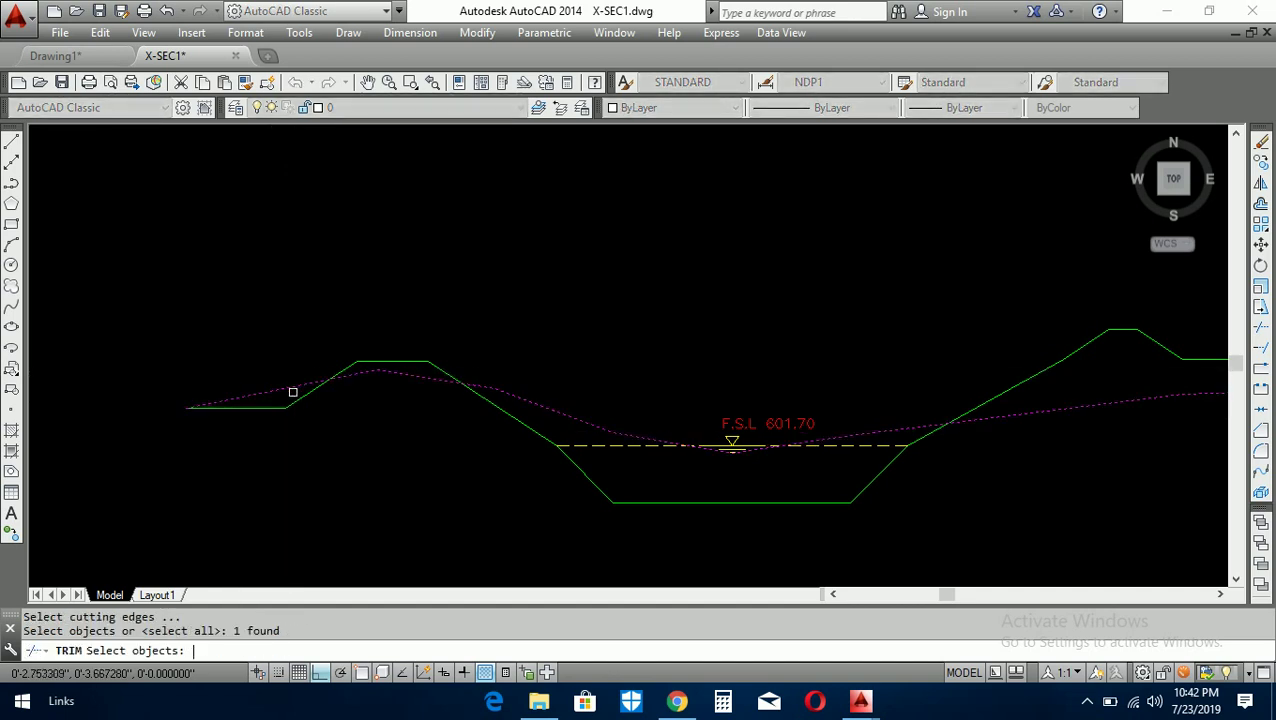
key("Return")
key("Escape")
key("Escape")
left_click(311, 381)
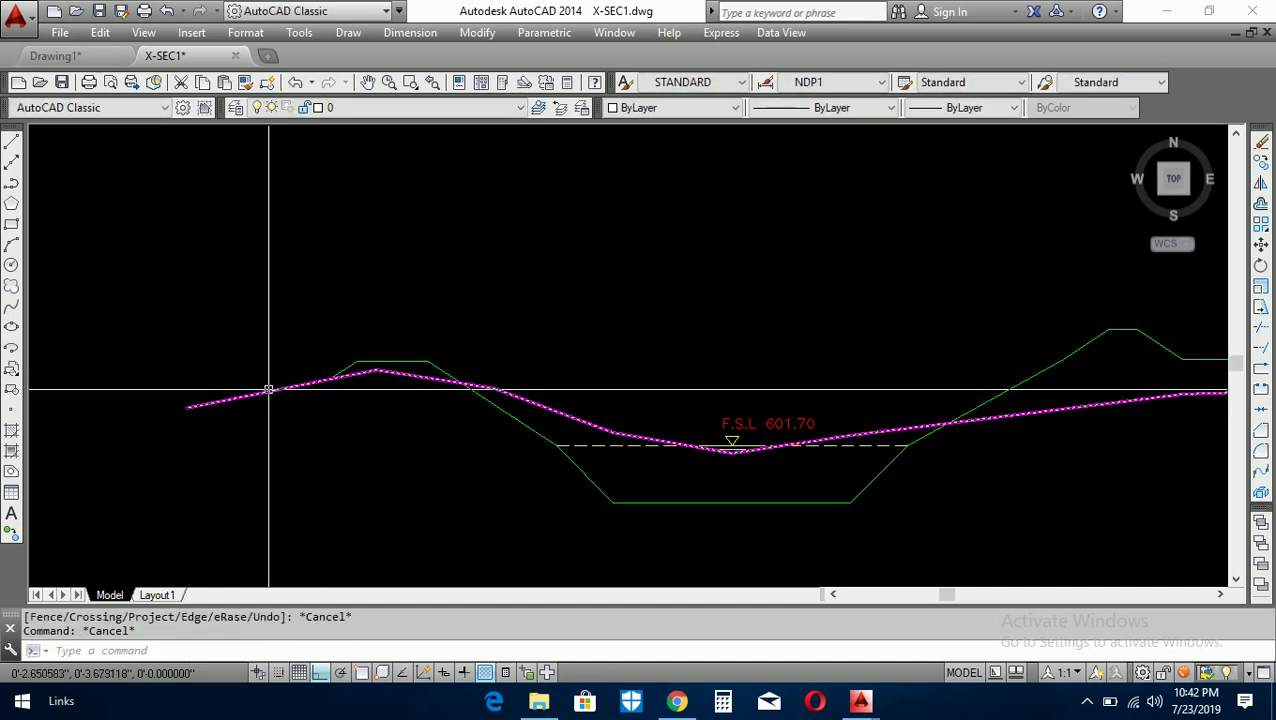
key("Escape")
scroll(209, 434, "down", 4)
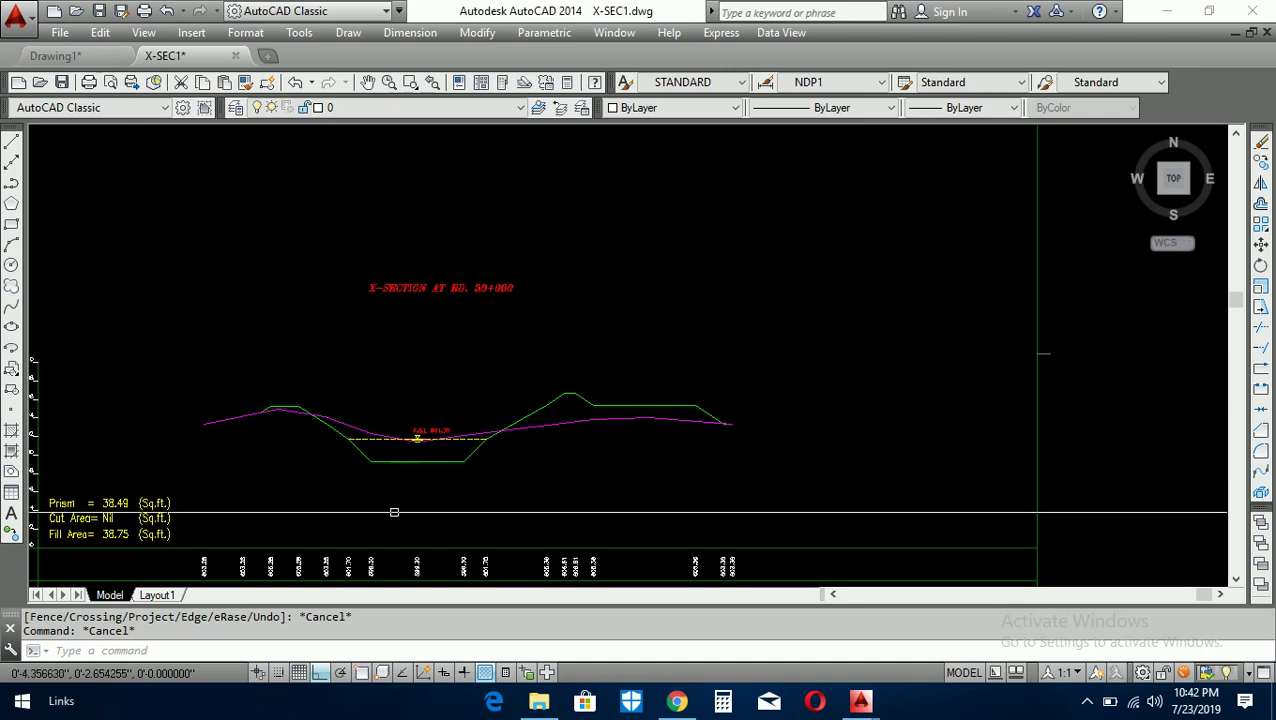
scroll(541, 478, "down", 2)
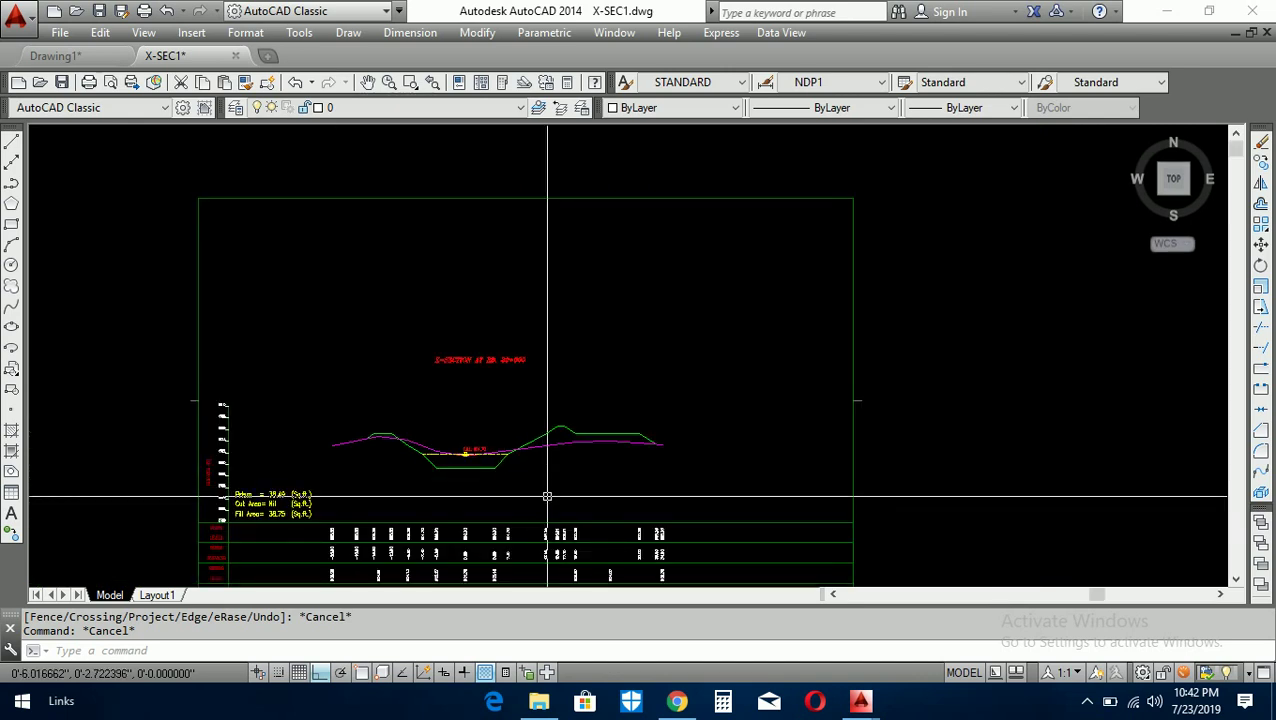
type("z")
key("Return")
type("e")
key("Return")
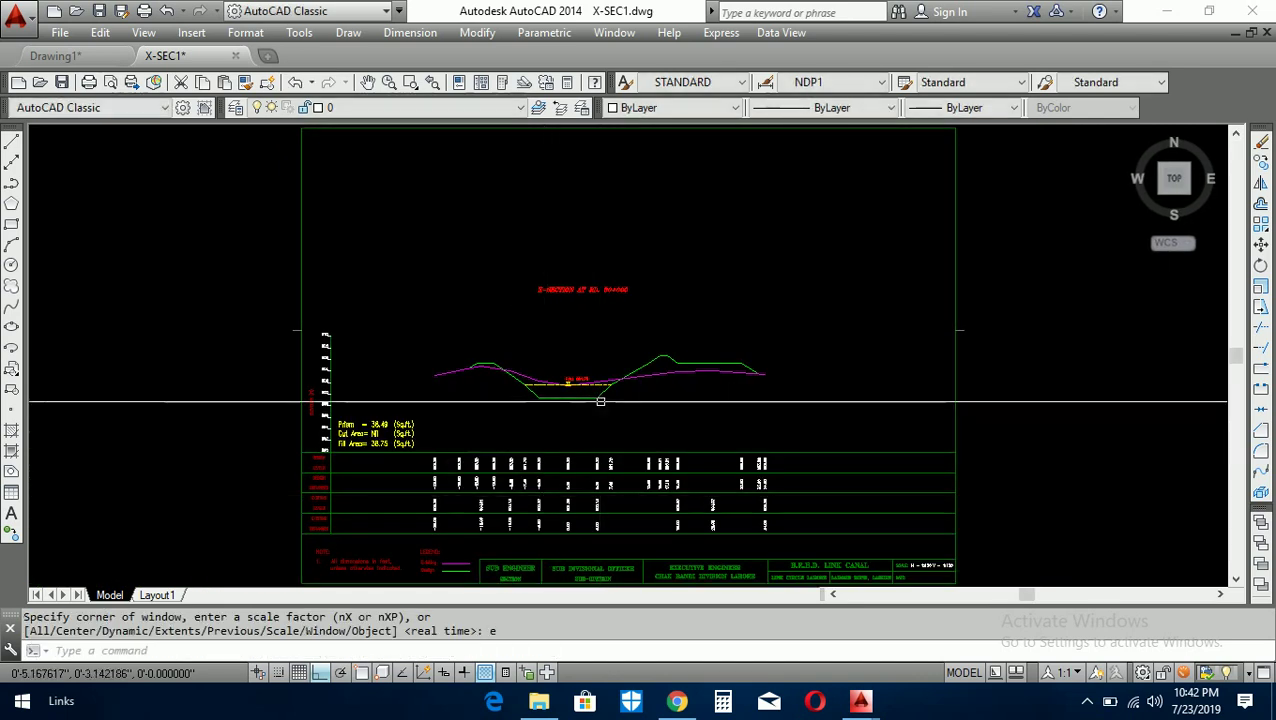
scroll(579, 389, "up", 4)
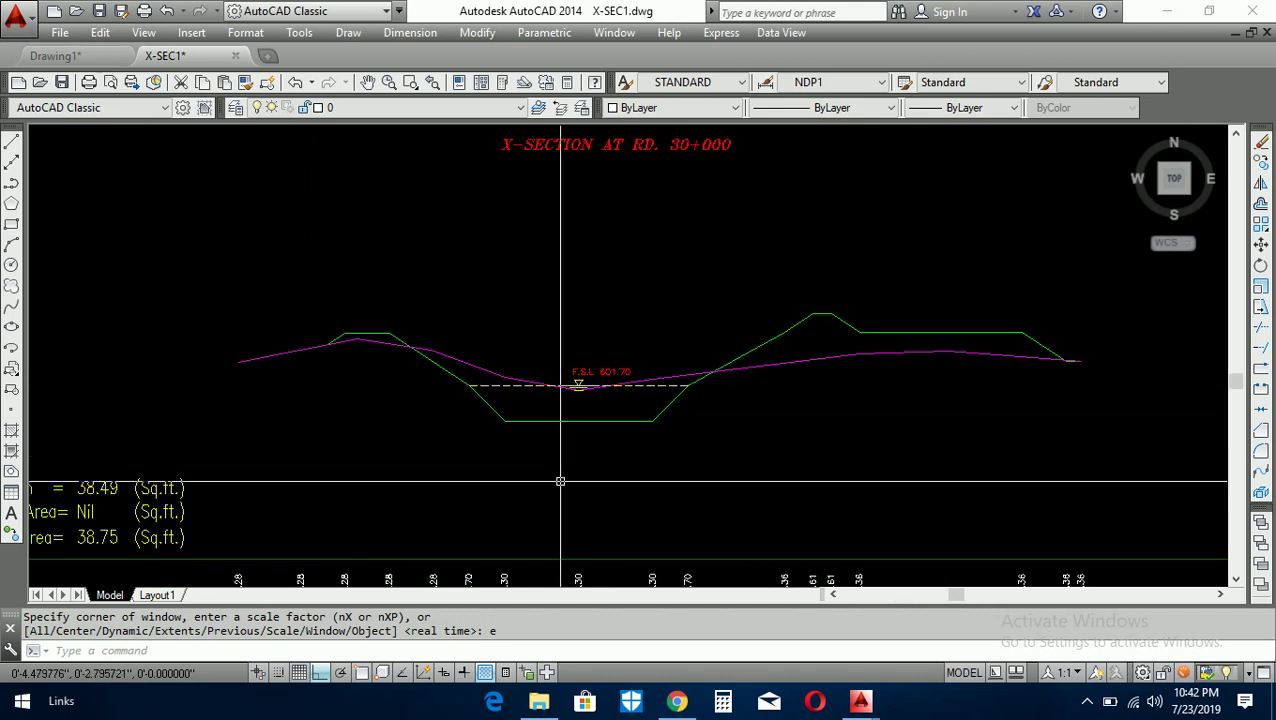